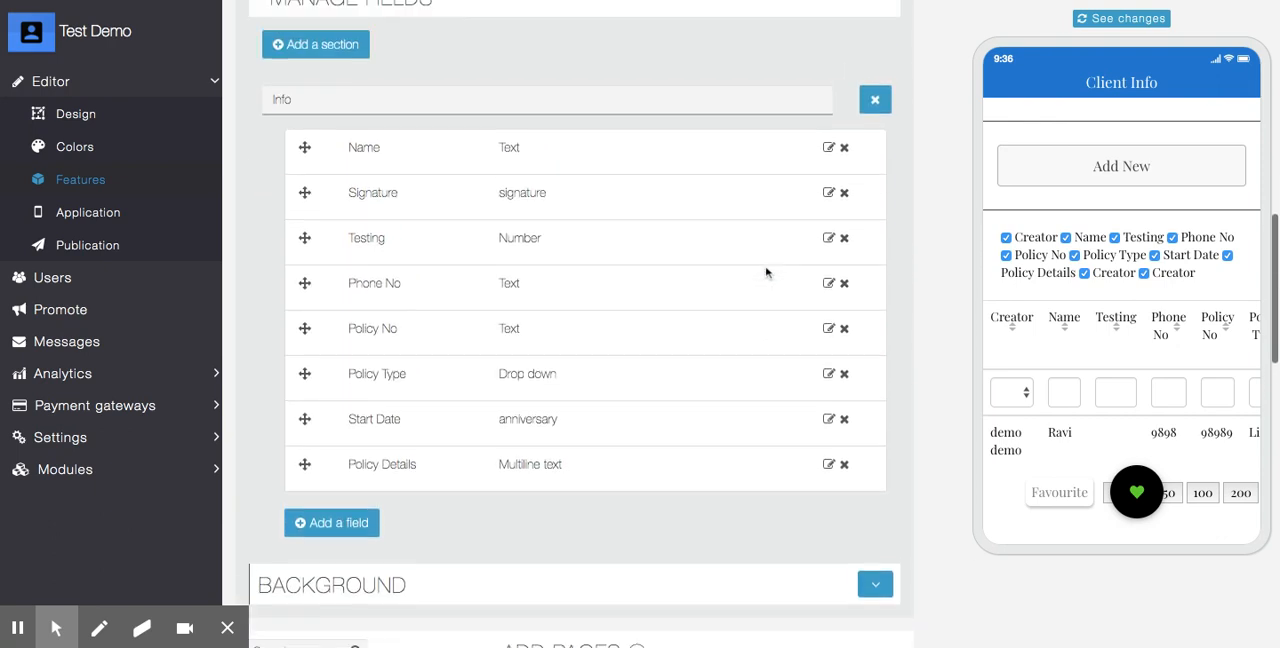
scroll(766, 272, "up", 1)
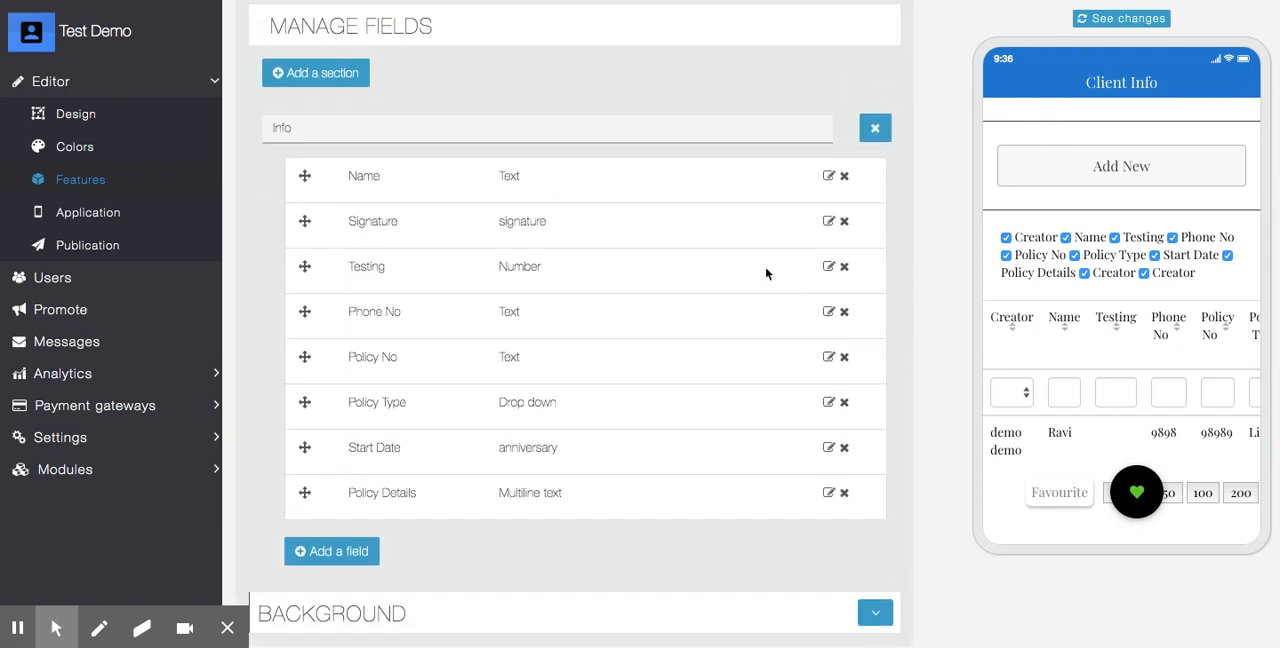
scroll(766, 272, "up", 1)
scroll(766, 272, "up", 1)
scroll(766, 272, "down", 1)
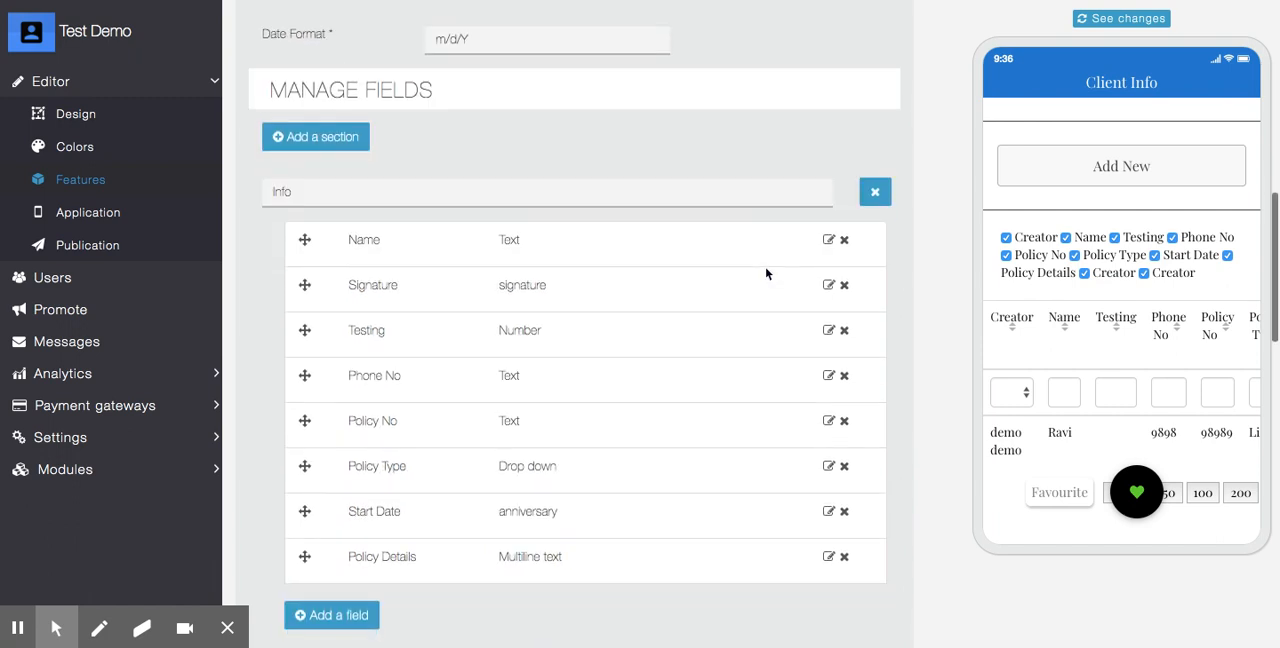
scroll(766, 273, "up", 1)
scroll(760, 348, "up", 3)
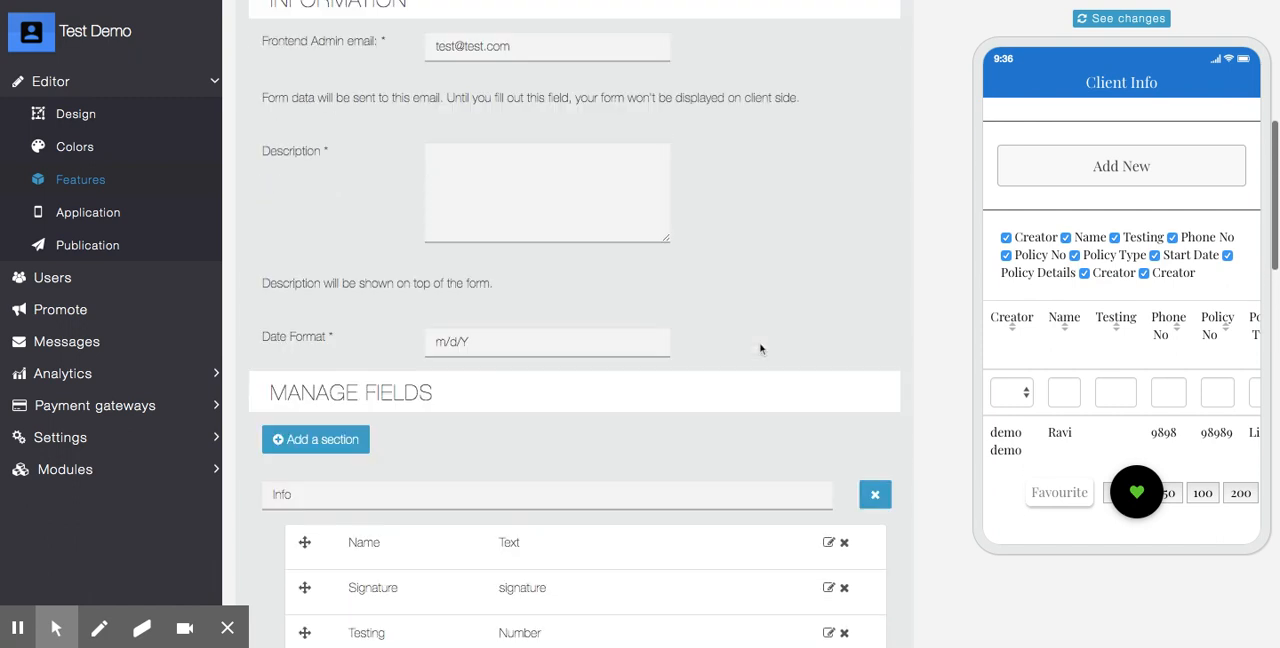
scroll(760, 348, "up", 3)
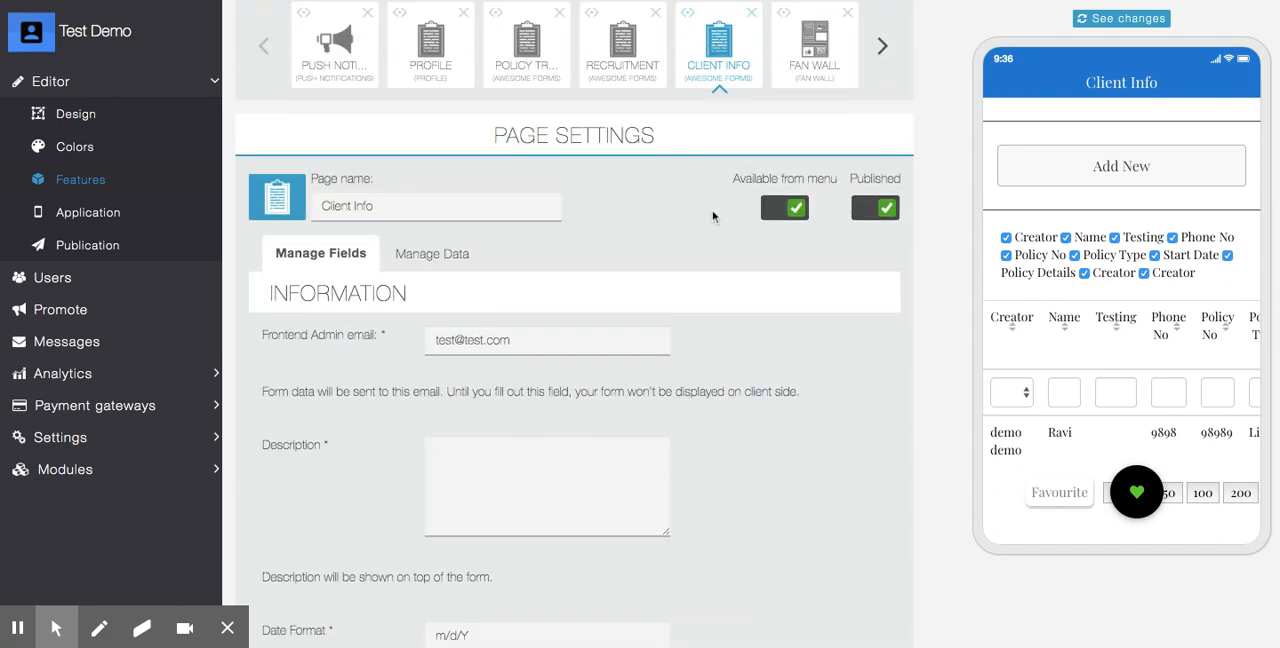
scroll(703, 249, "down", 1)
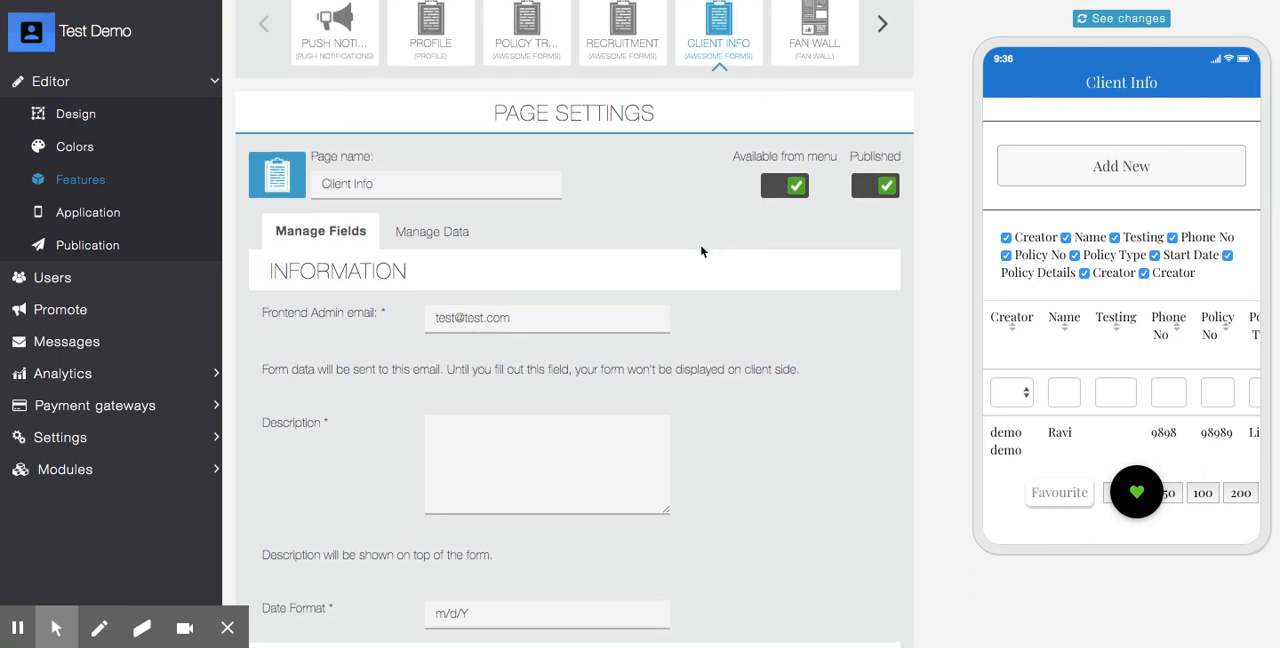
scroll(701, 251, "up", 1)
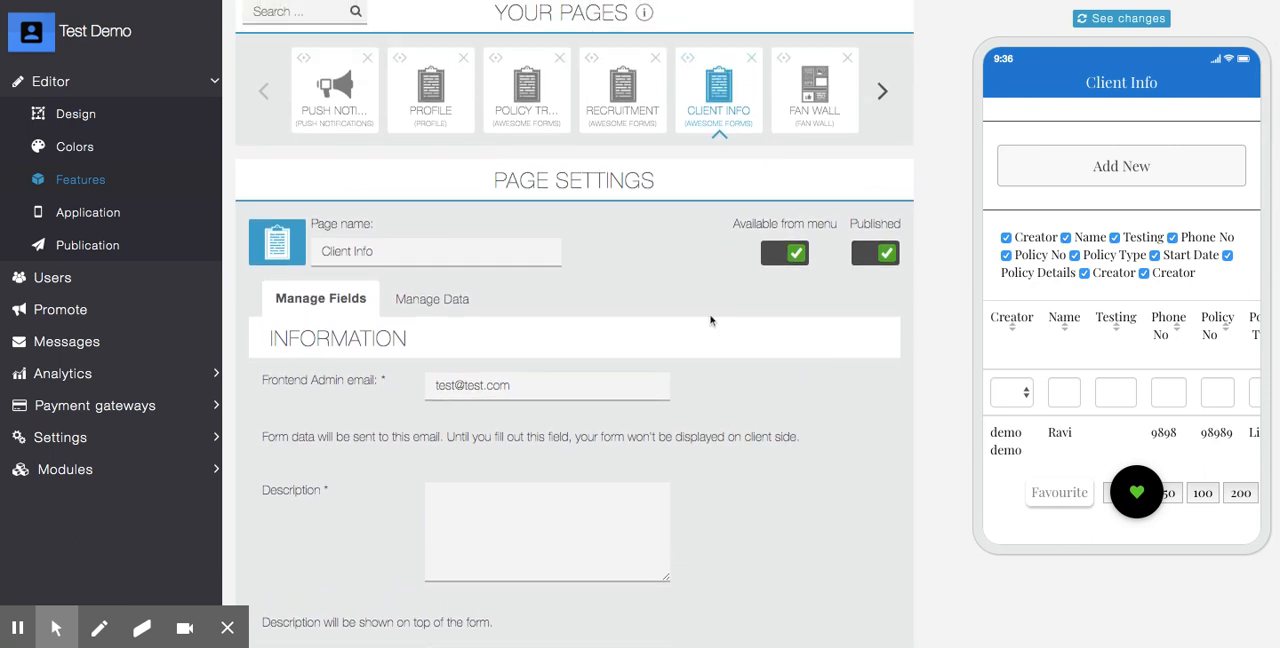
scroll(710, 320, "down", 1)
scroll(710, 320, "down", 2)
scroll(710, 320, "up", 3)
scroll(711, 327, "down", 1)
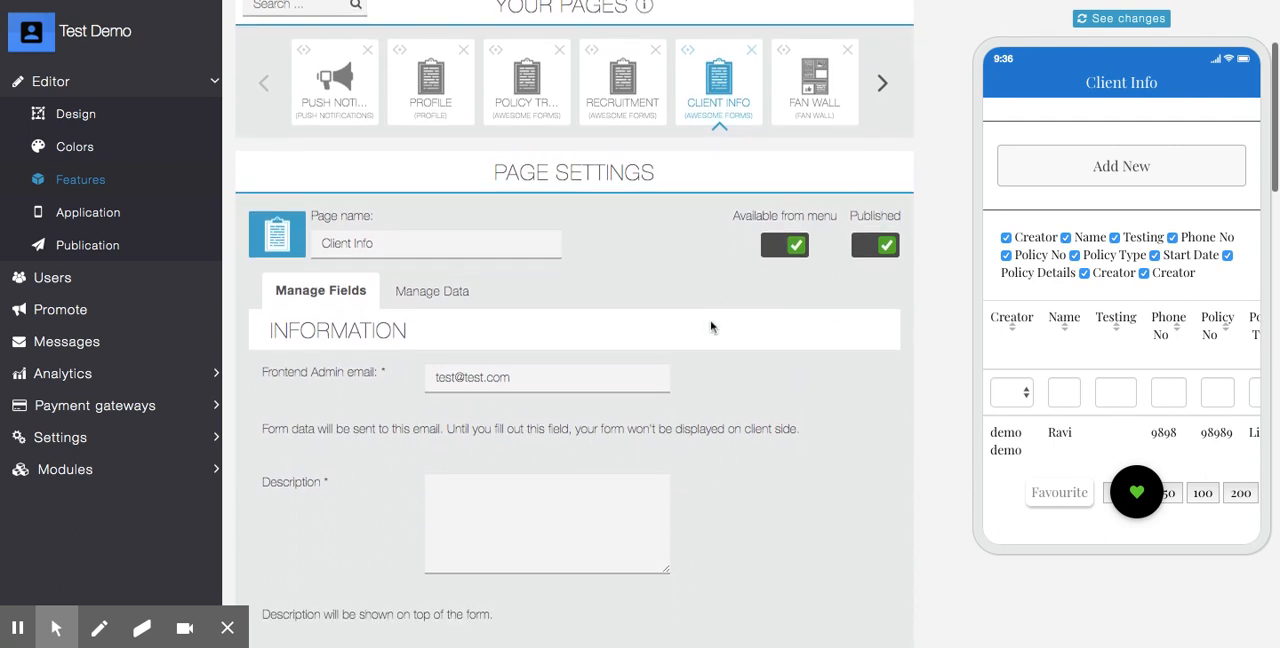
scroll(711, 327, "down", 3)
scroll(709, 337, "down", 2)
scroll(705, 338, "down", 5)
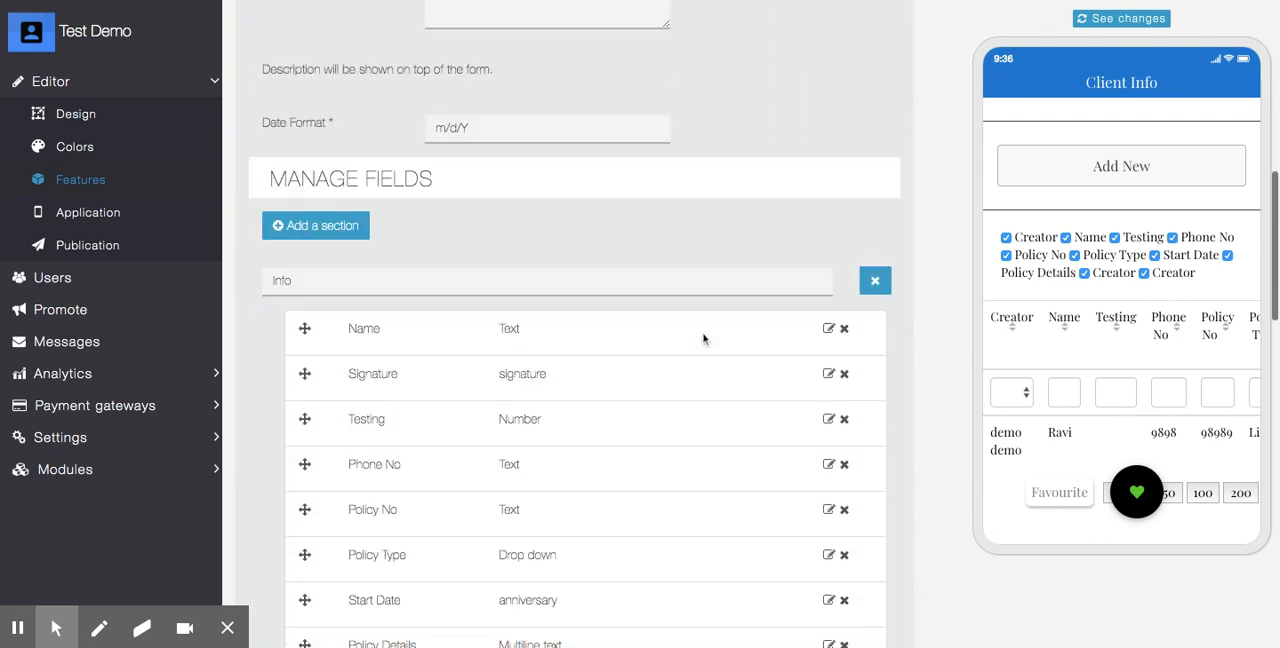
scroll(703, 339, "down", 2)
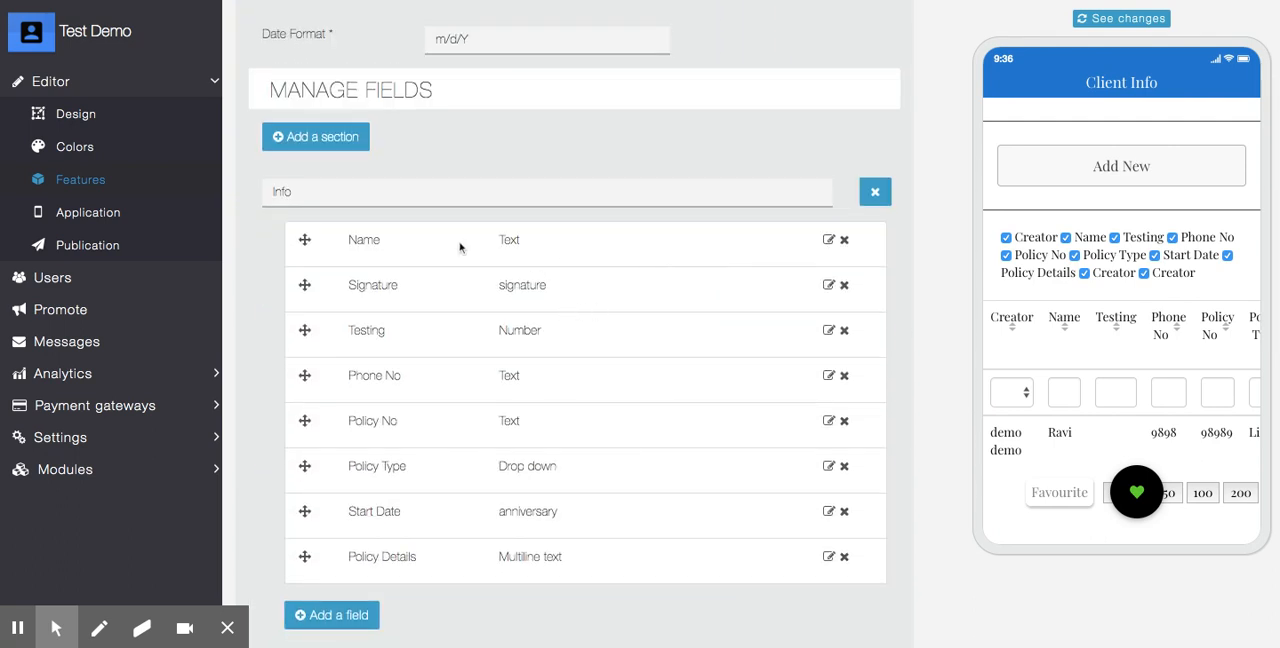
scroll(470, 332, "down", 1)
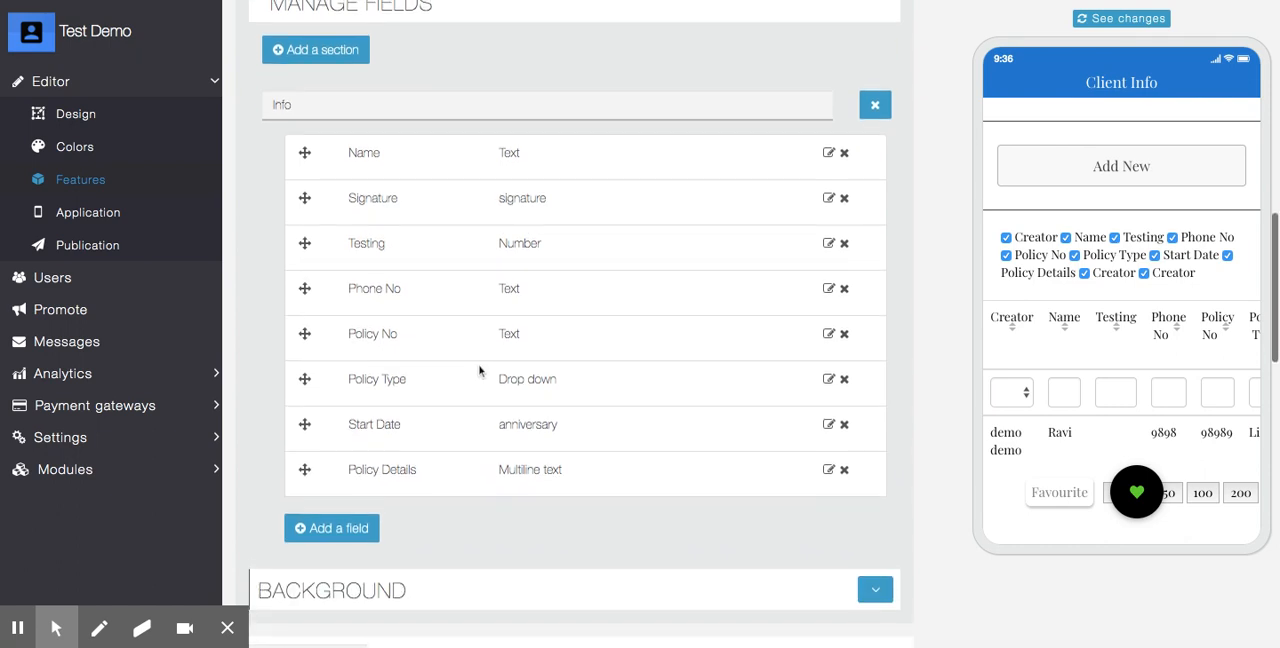
scroll(475, 350, "up", 2)
scroll(480, 369, "up", 5)
scroll(480, 370, "down", 5)
scroll(480, 370, "down", 2)
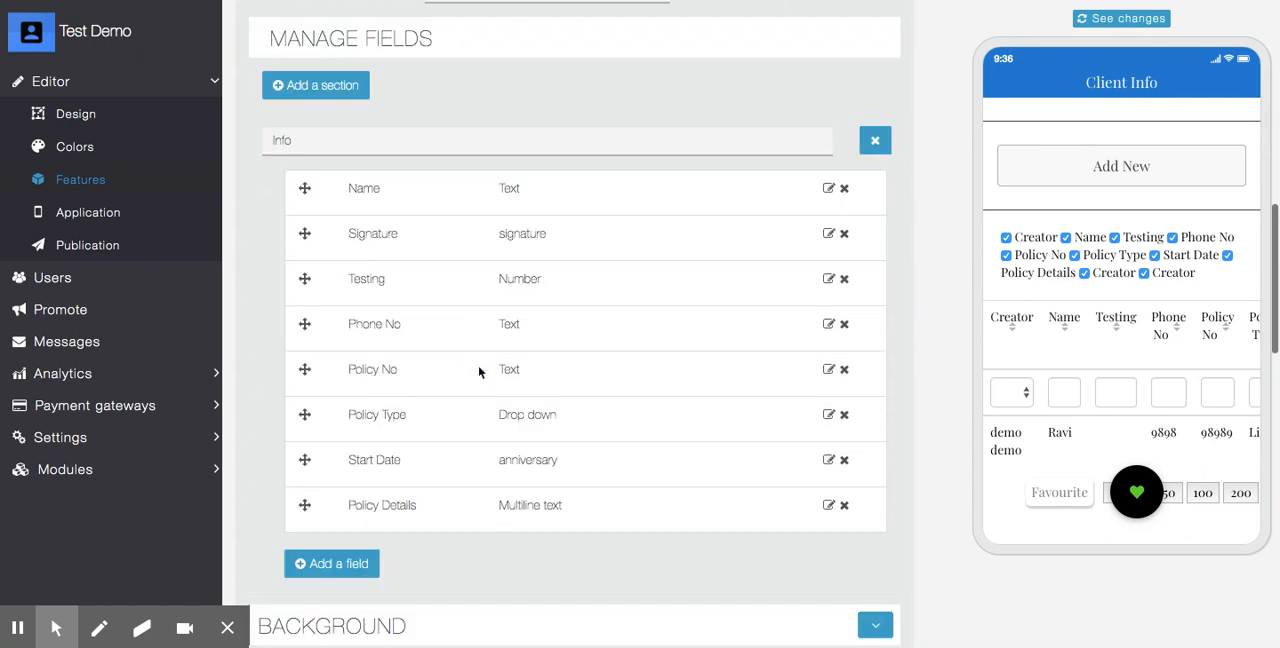
Begin adding a new field to the Client Info form.
left_click(338, 556)
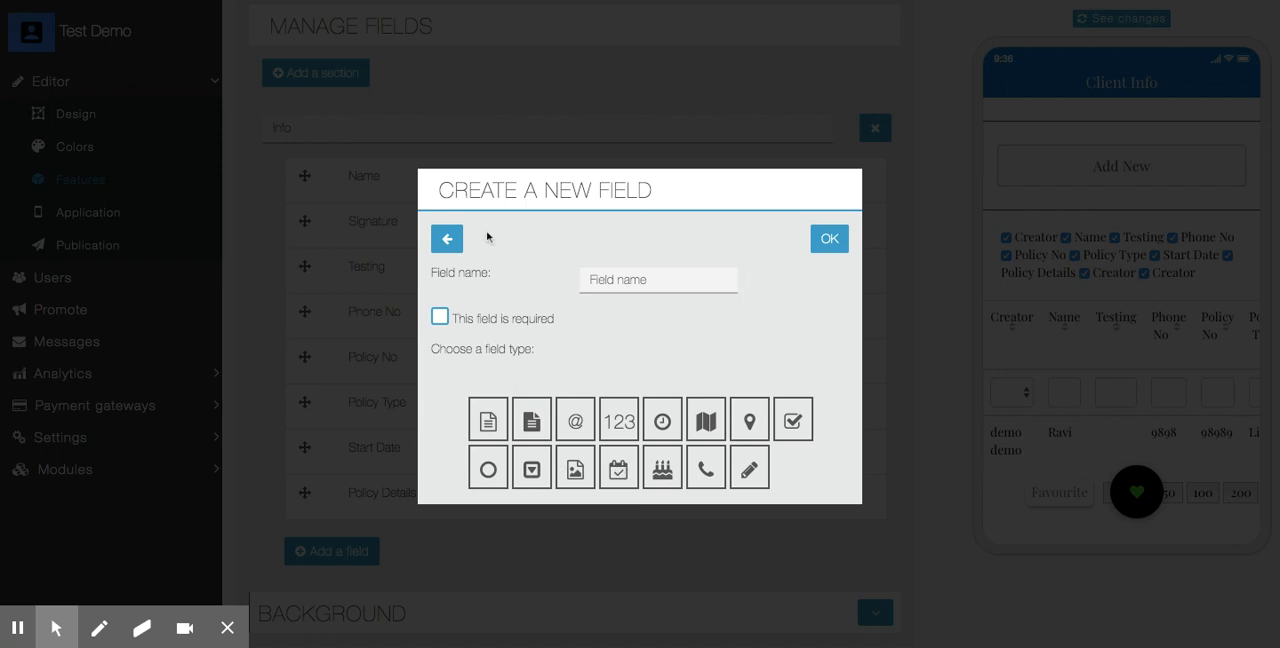
Cancel the Create a New Field dialog via the back arrow, leaving the eight fields unchanged.
left_click(447, 238)
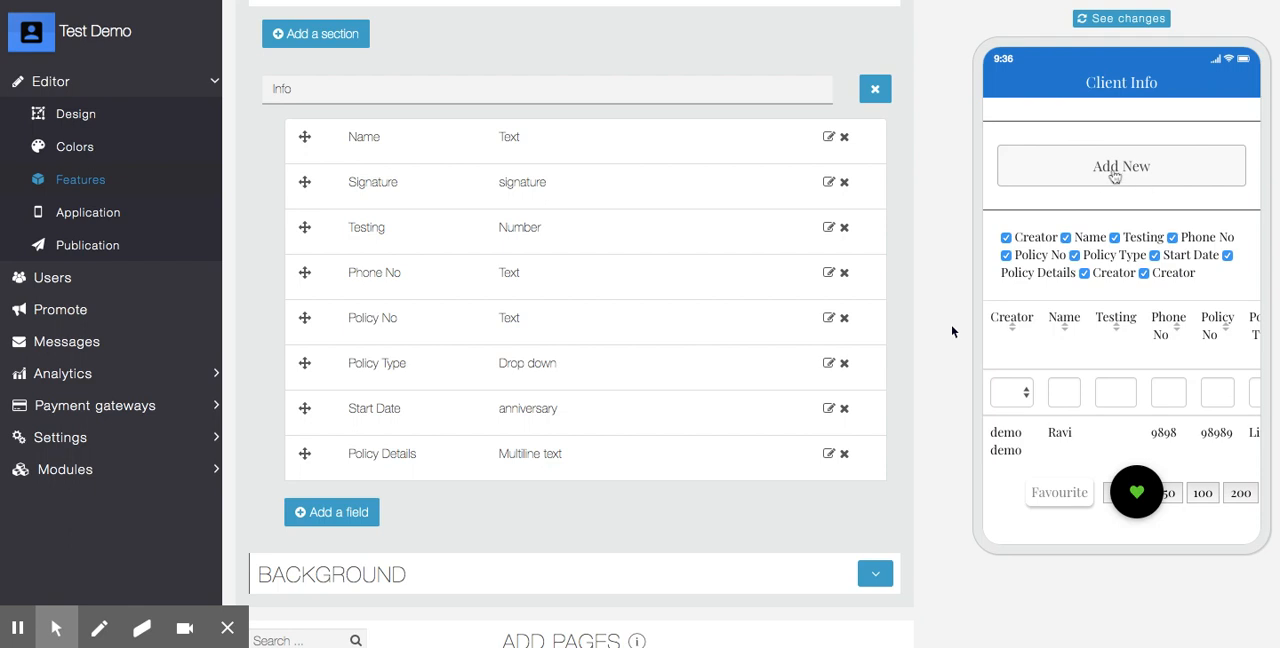
left_click(1128, 172)
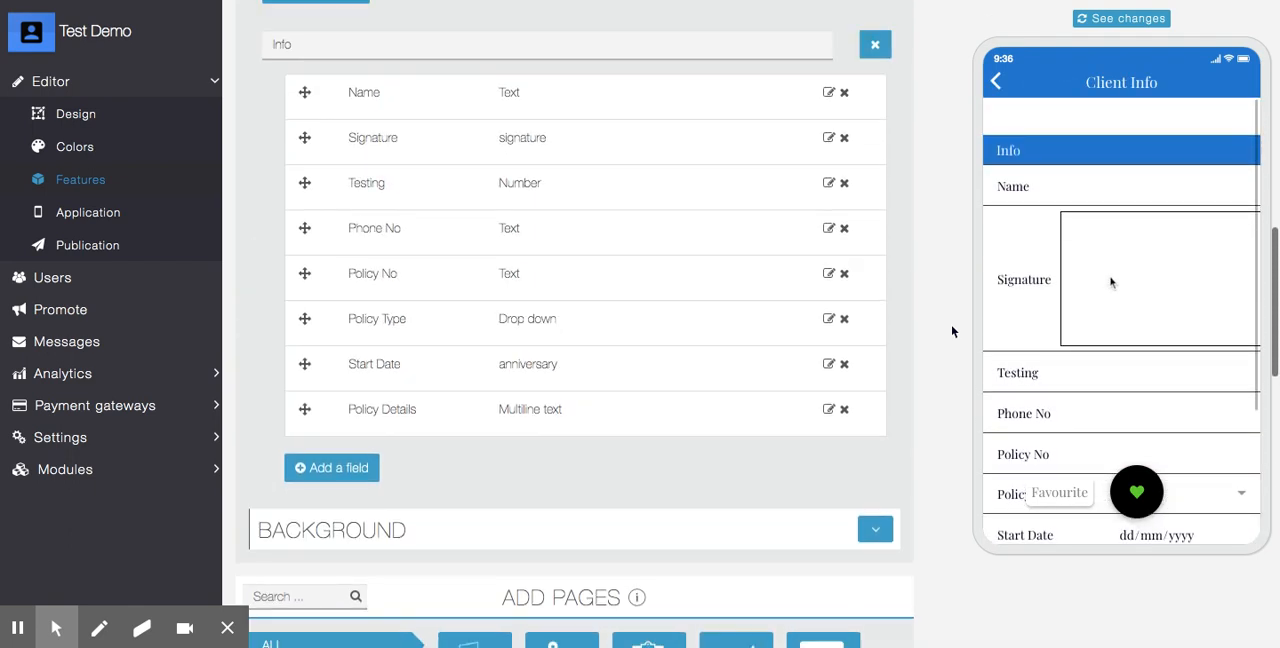
left_click(1002, 88)
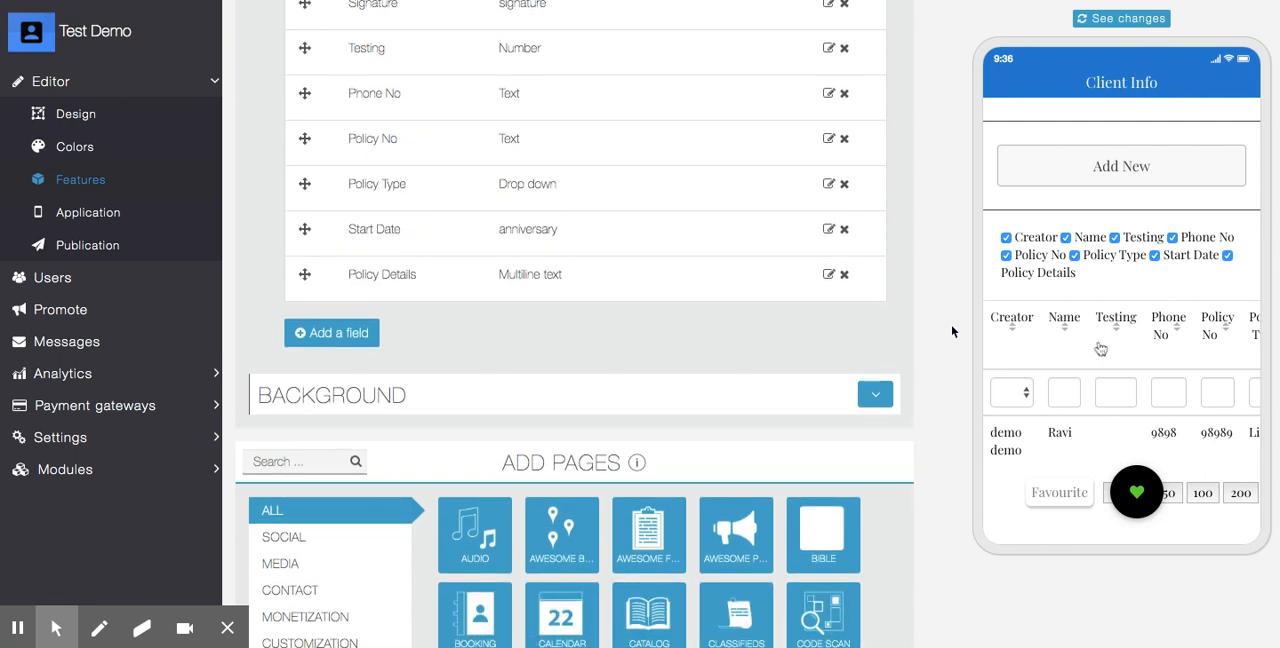
scroll(1130, 320, "down", 2)
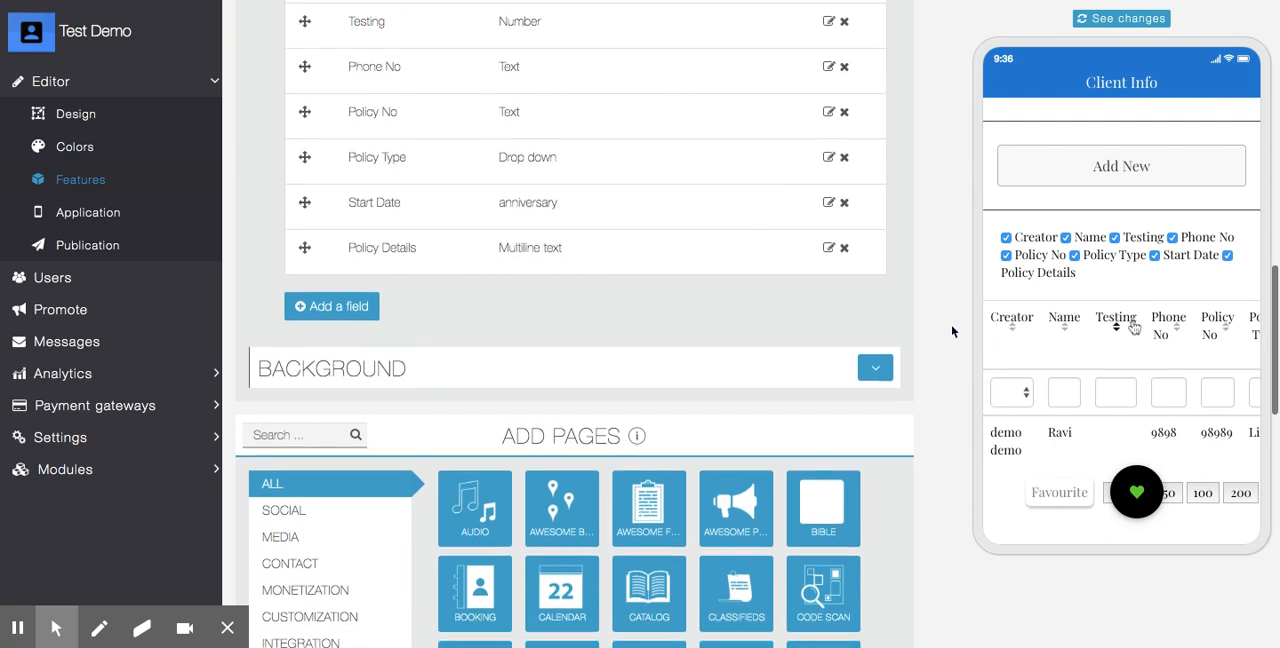
scroll(1135, 330, "up", 1)
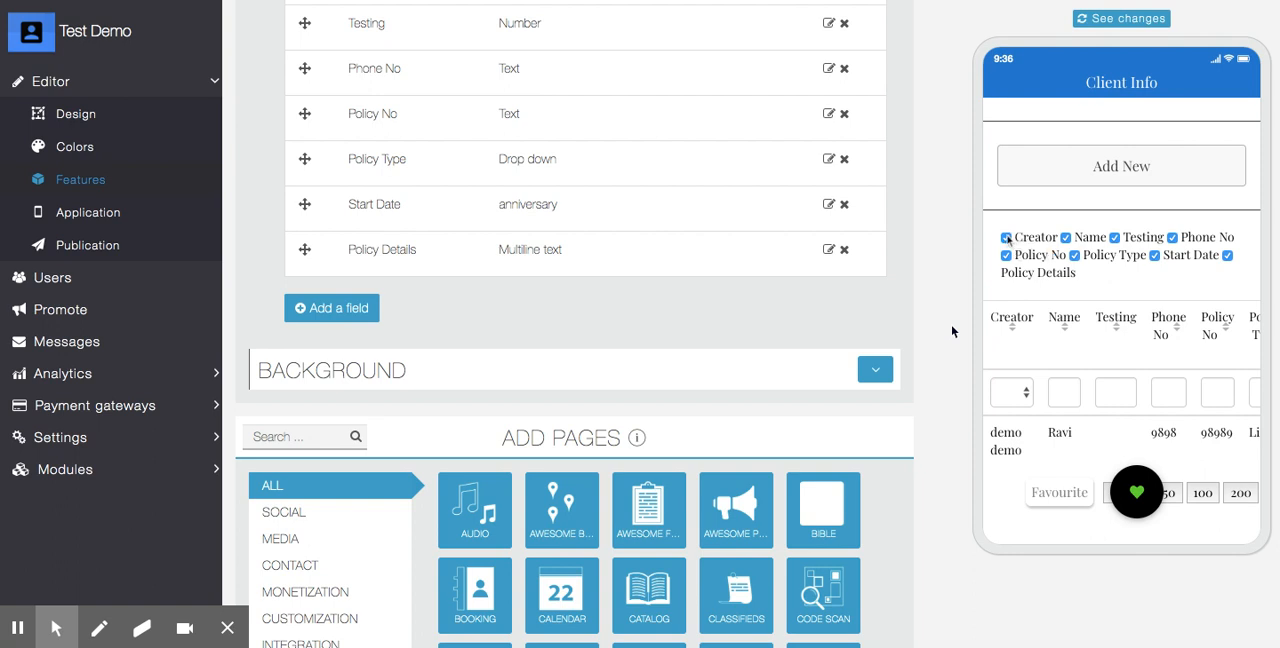
left_click(1006, 238)
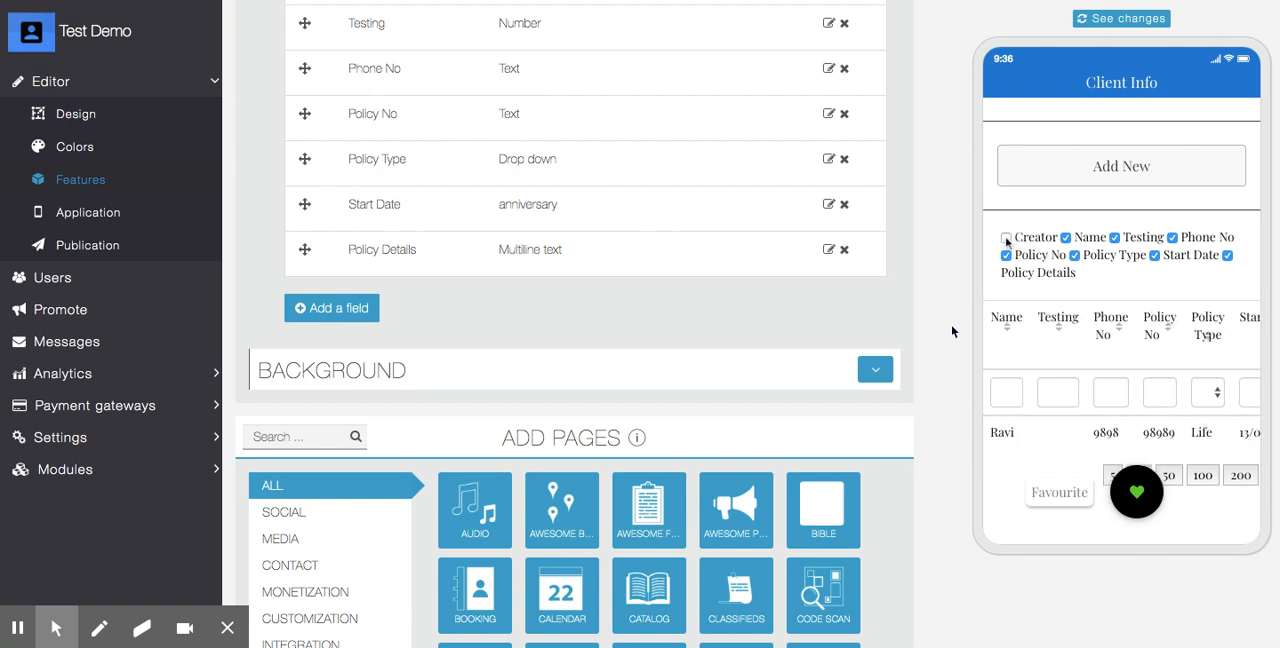
left_click(1065, 238)
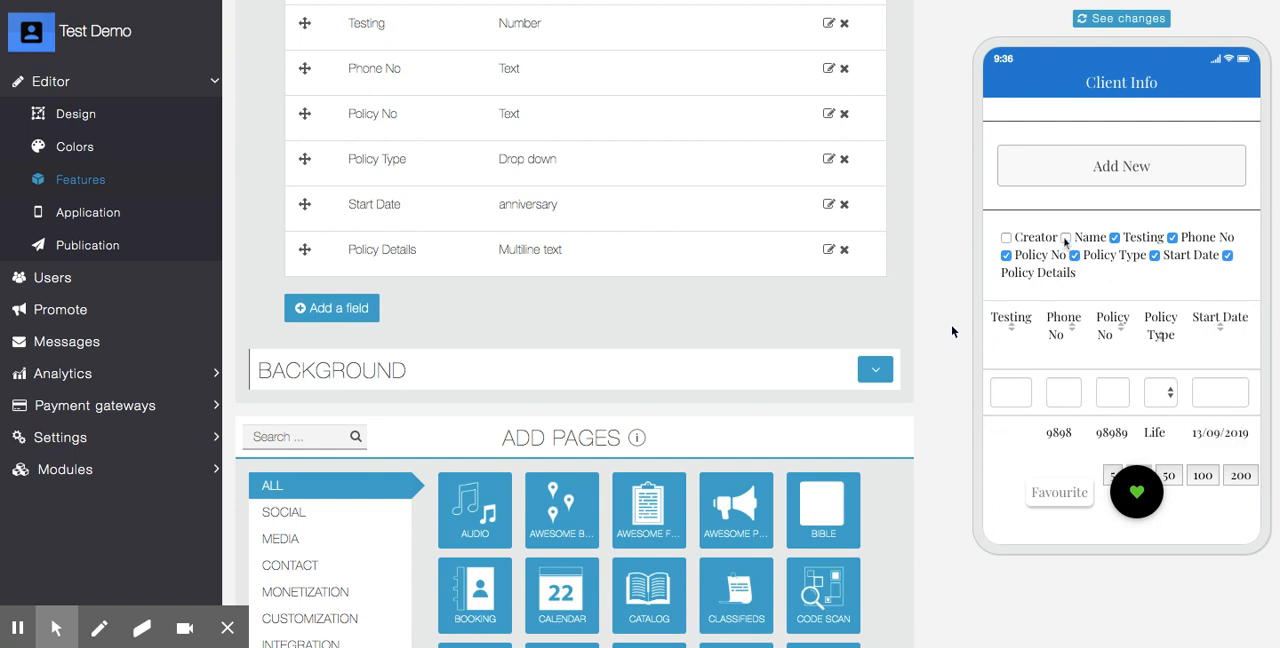
left_click(1006, 238)
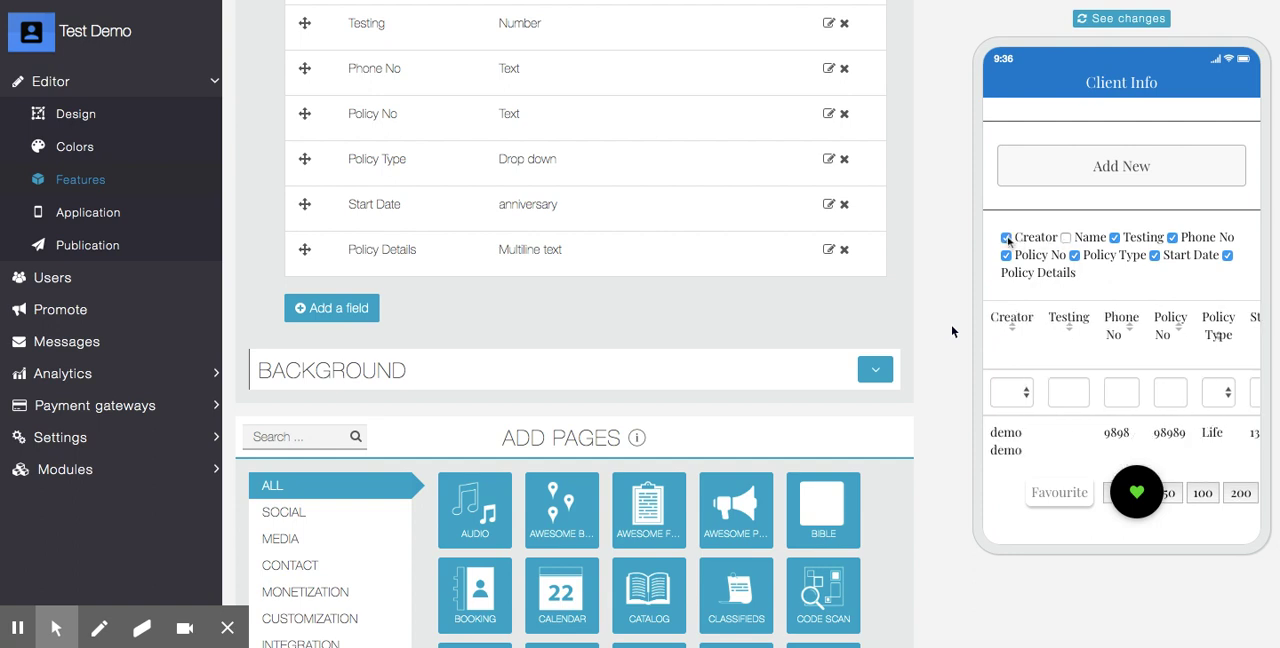
left_click(1066, 238)
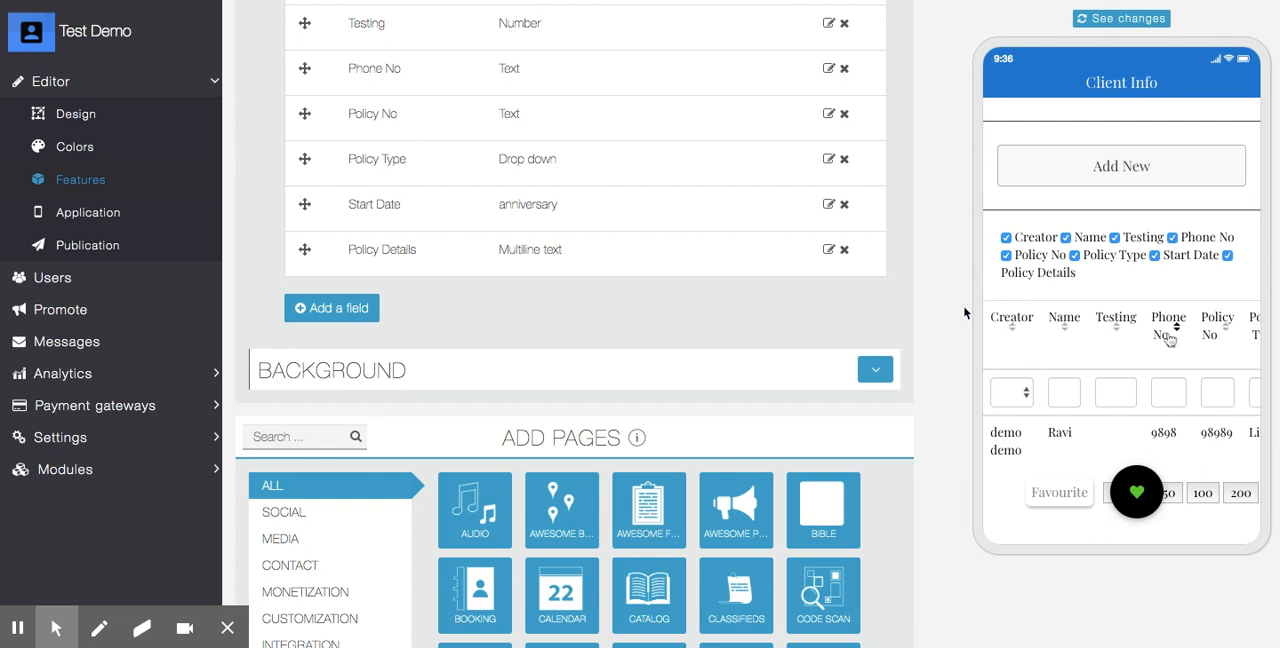
scroll(1126, 414, "down", 1)
scroll(1126, 414, "up", 5)
scroll(1131, 363, "up", 2)
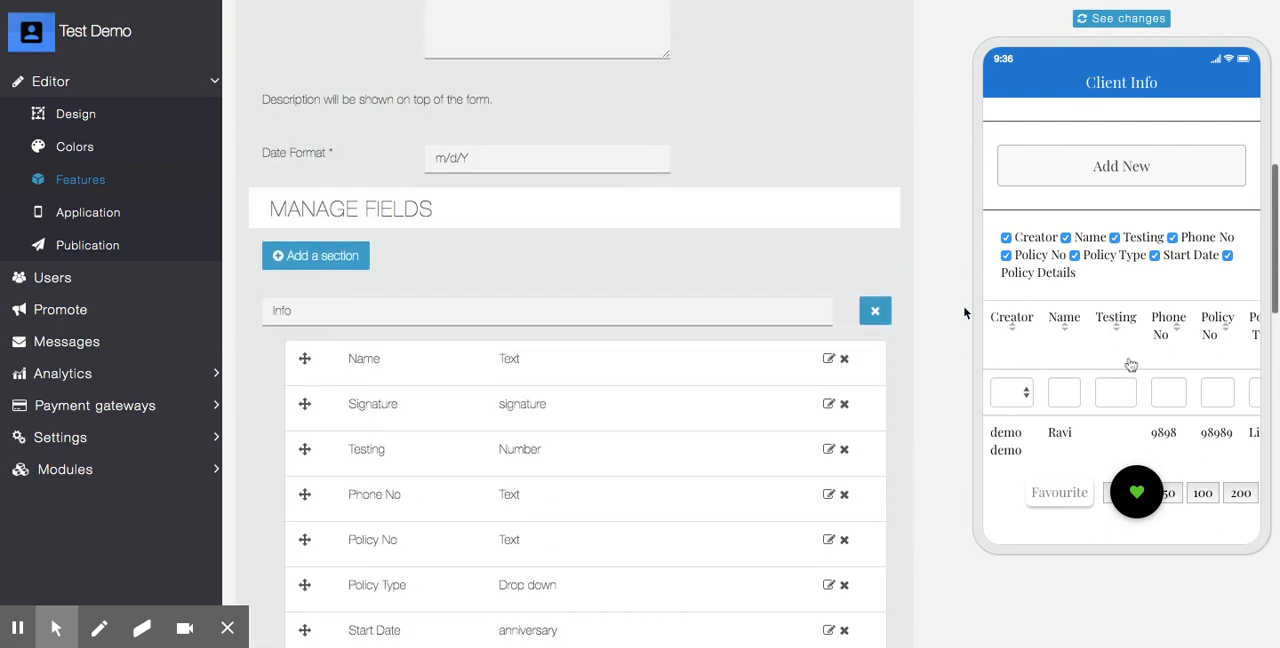
scroll(1143, 260, "up", 5)
scroll(965, 313, "down", 2)
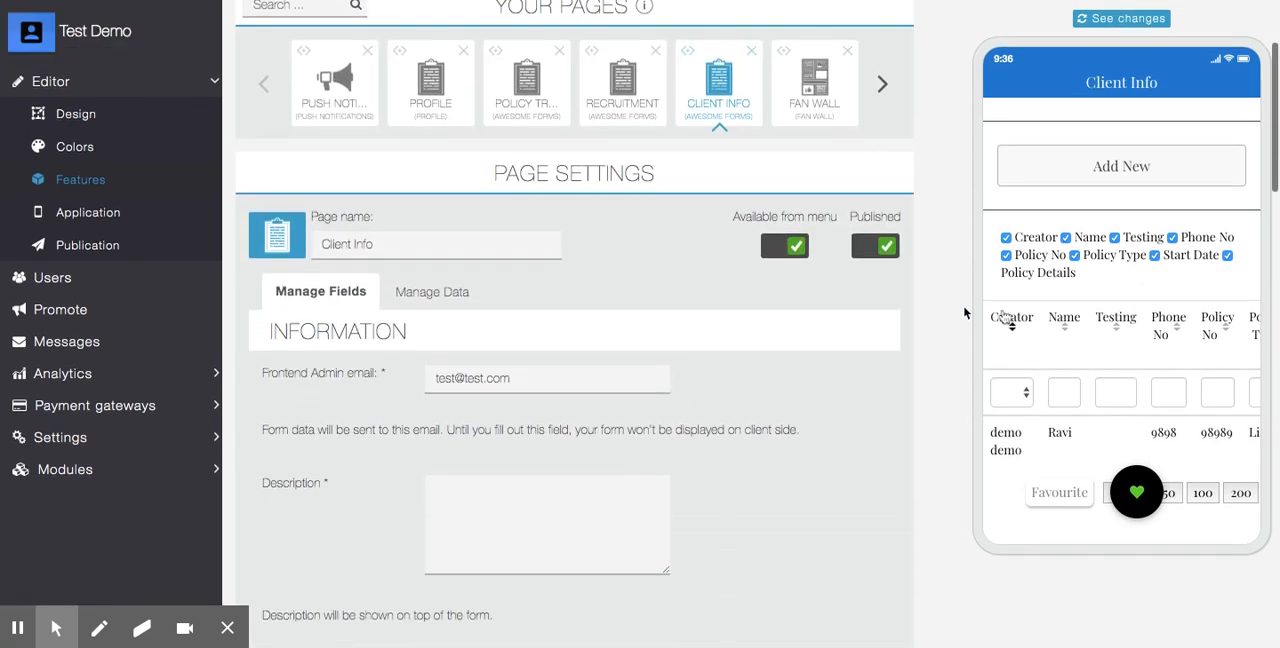
scroll(871, 354, "down", 1)
scroll(806, 335, "down", 1)
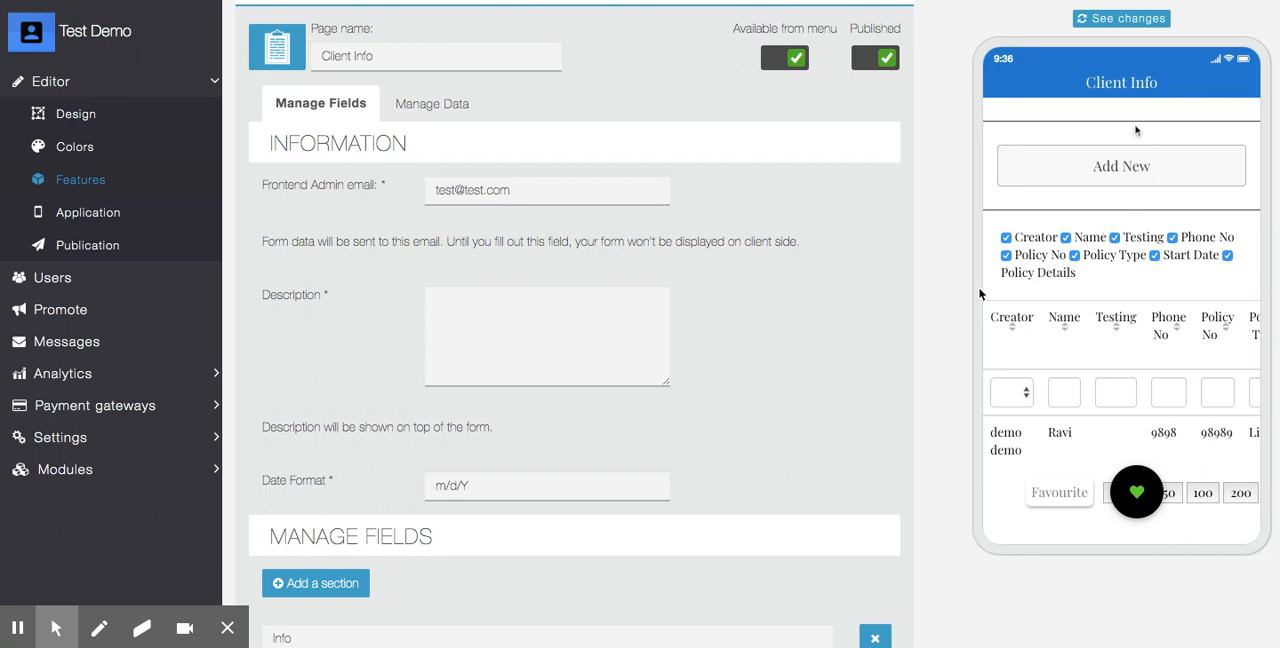
scroll(1090, 258, "up", 2)
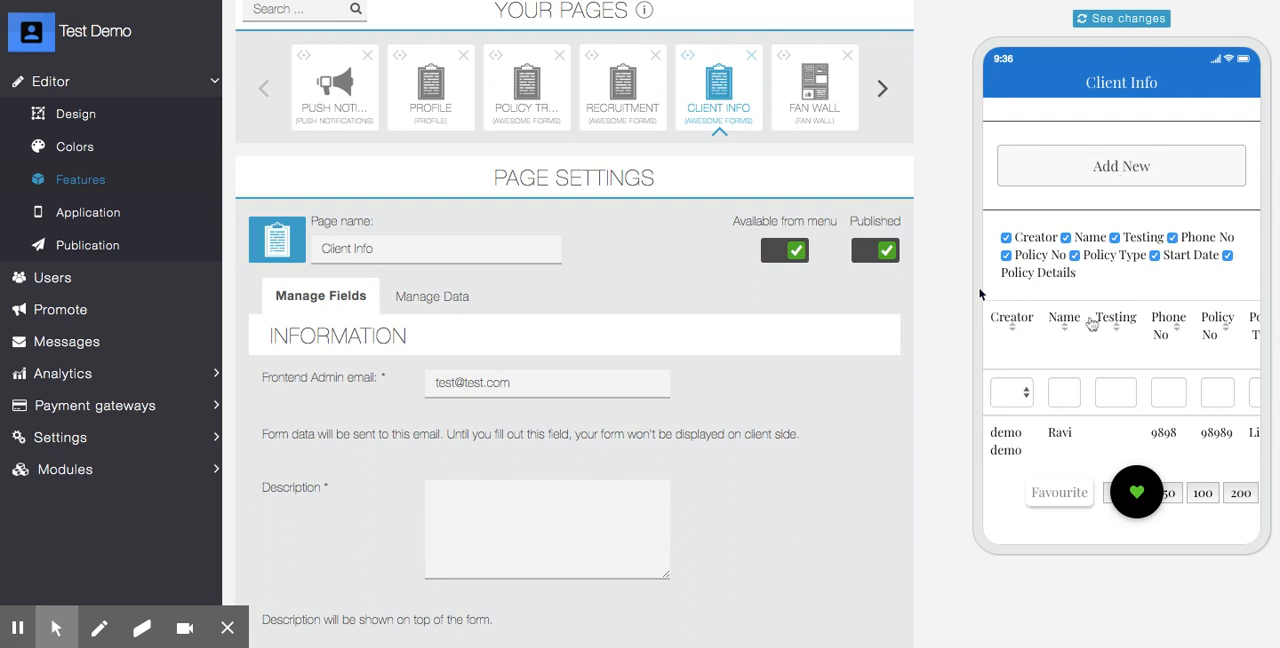
scroll(1090, 325, "down", 2)
scroll(980, 294, "down", 1)
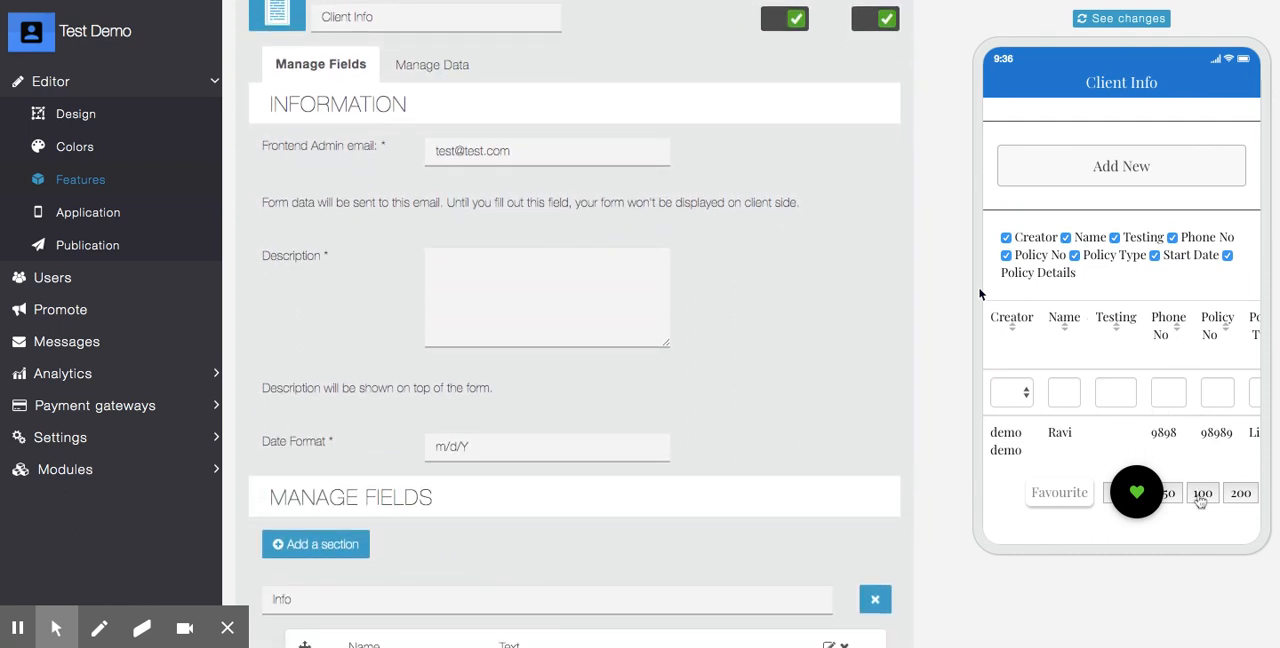
Sort the records by the Testing column and view the single record's details.
left_click(1138, 316)
scroll(1190, 360, "down", 1)
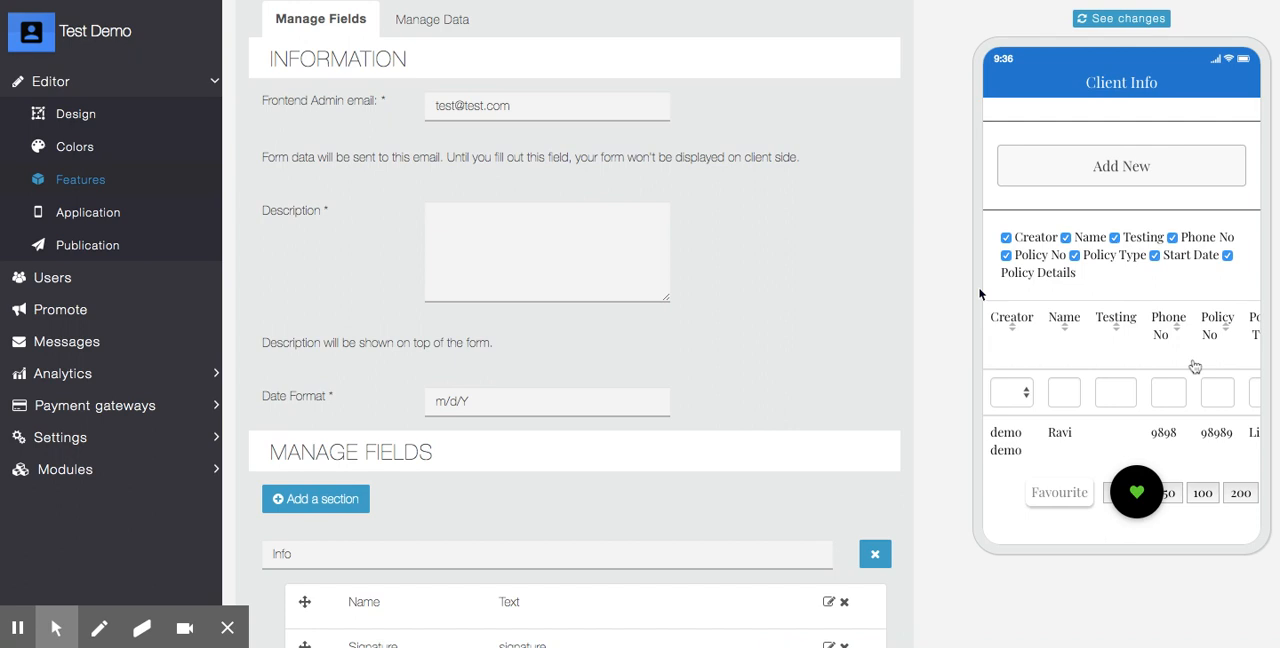
left_click(1086, 428)
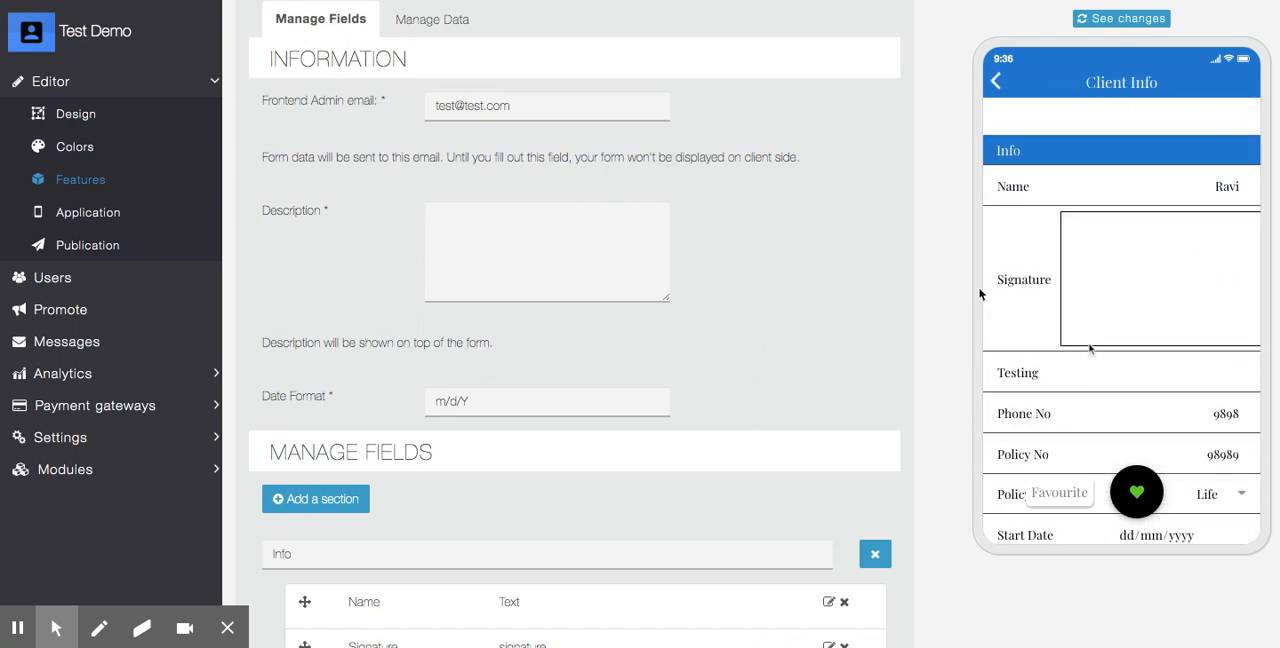
scroll(1090, 347, "down", 3)
scroll(1092, 338, "down", 4)
scroll(1095, 325, "down", 3)
scroll(1098, 313, "down", 1)
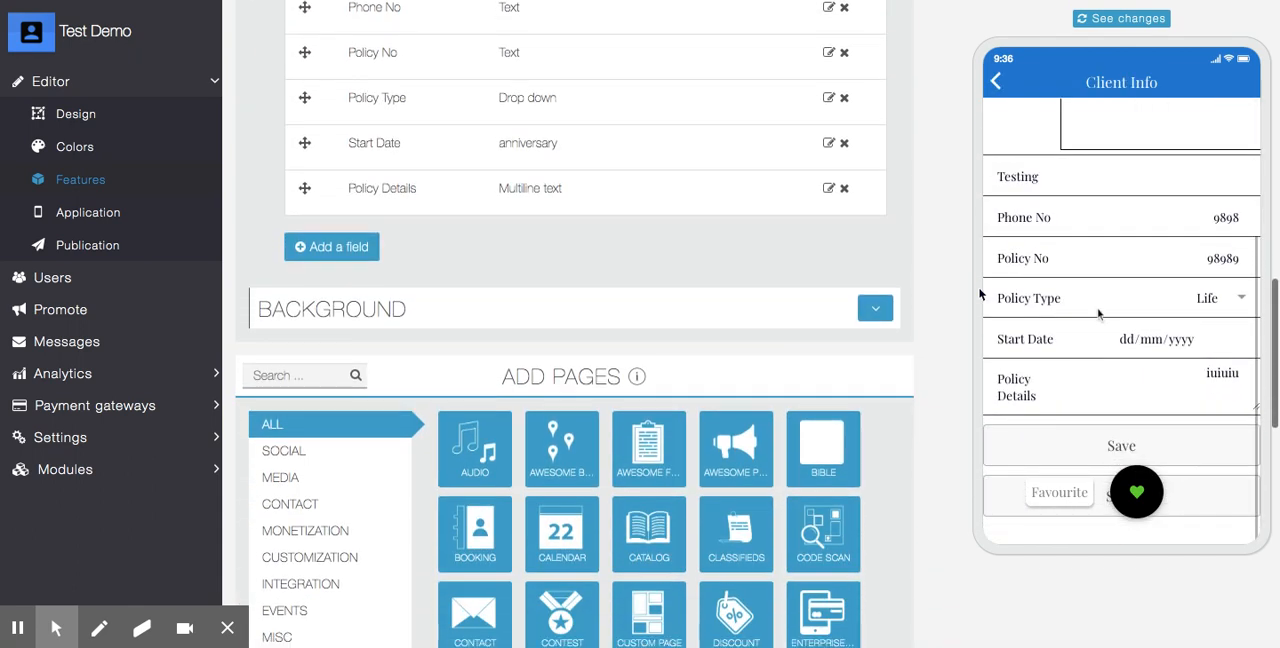
mouse_move(1220, 175)
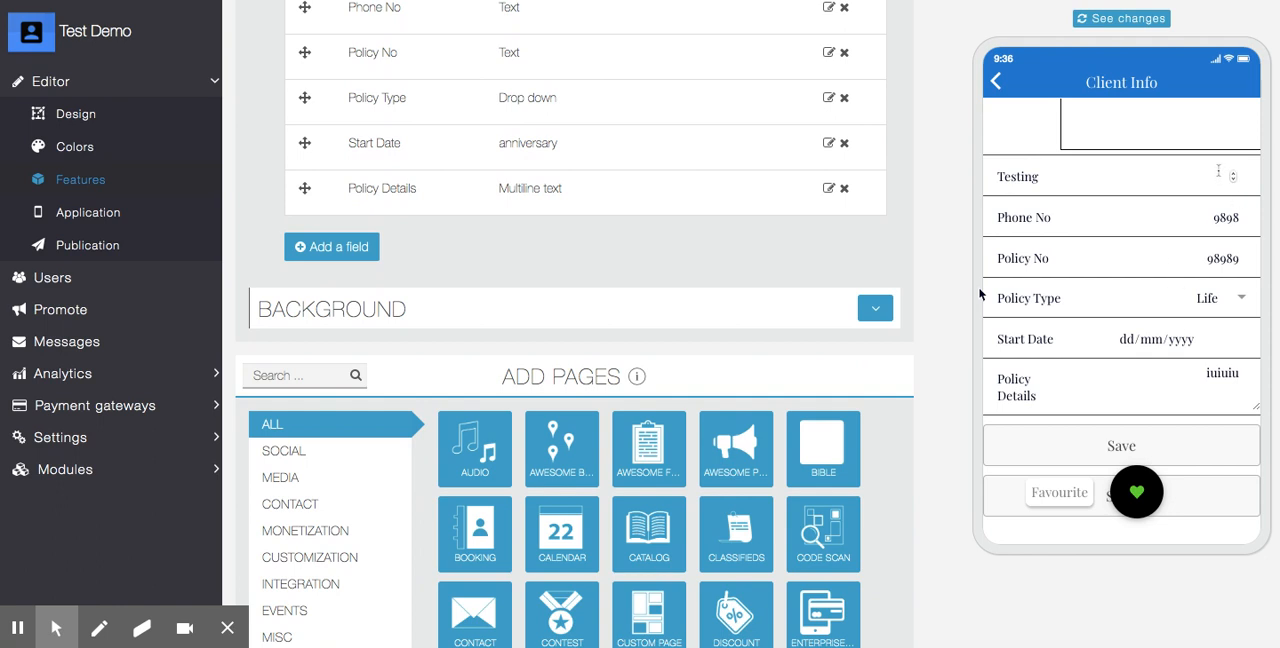
scroll(980, 294, "down", 3)
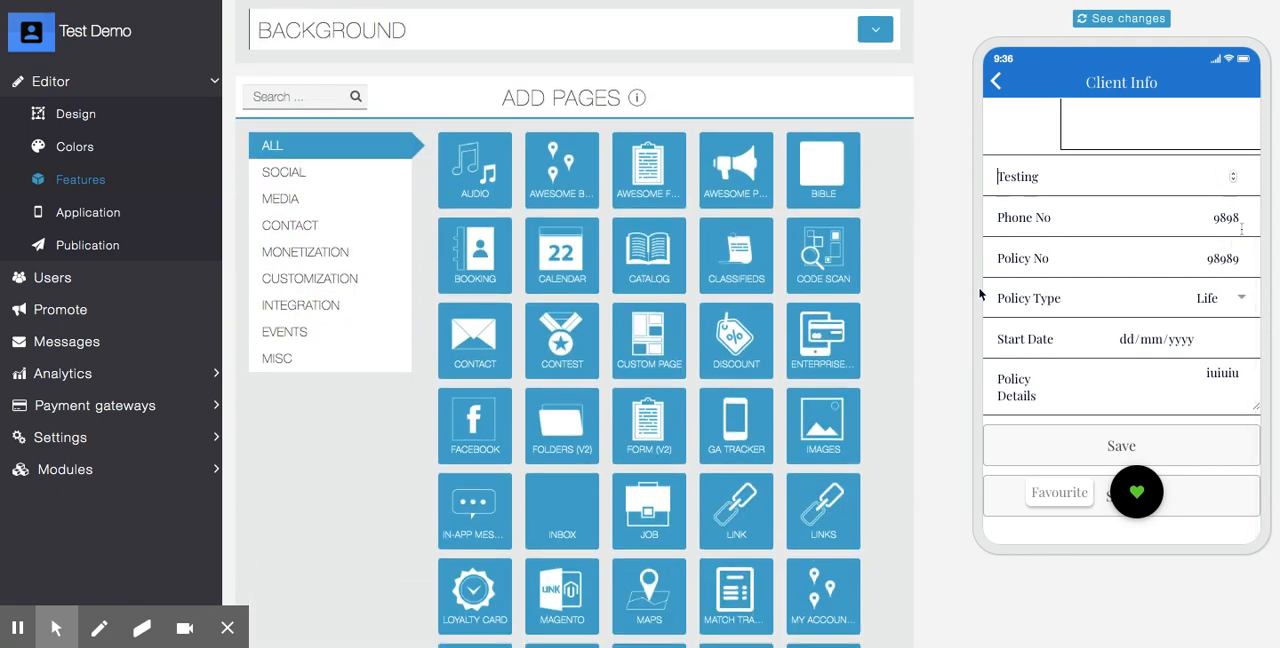
Save the record with Phone No 989845, confirm, and return to the records list.
key("Tab")
type("45")
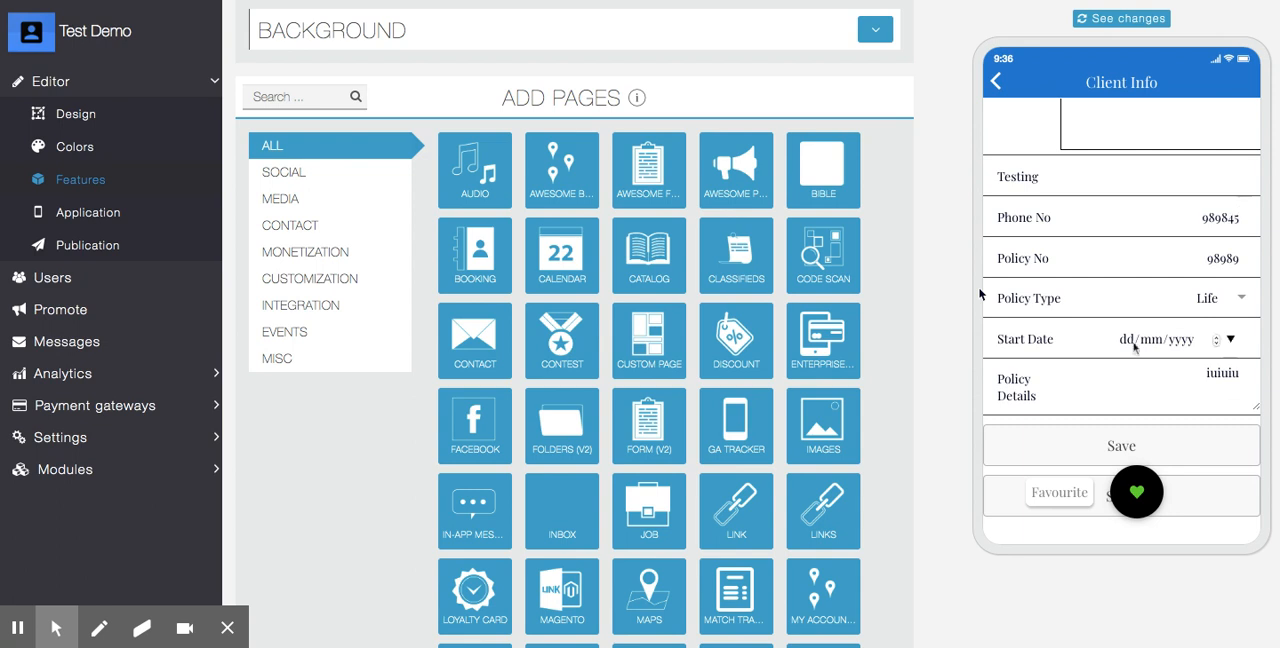
left_click(1116, 442)
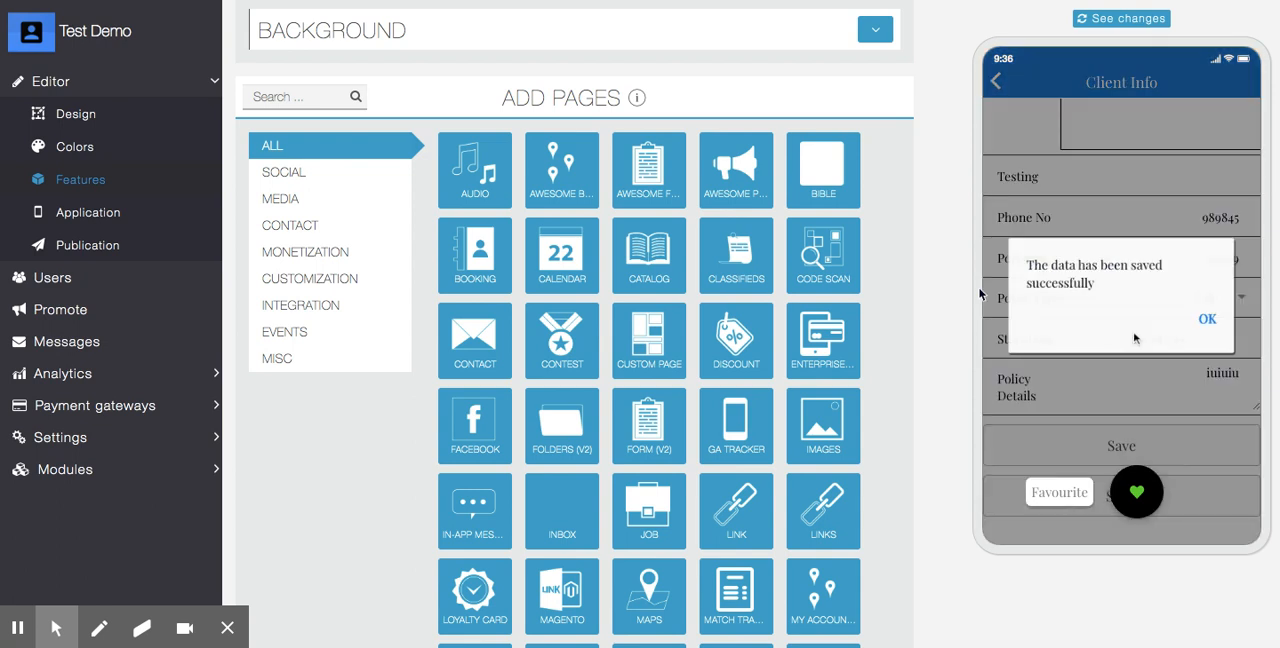
left_click(1194, 317)
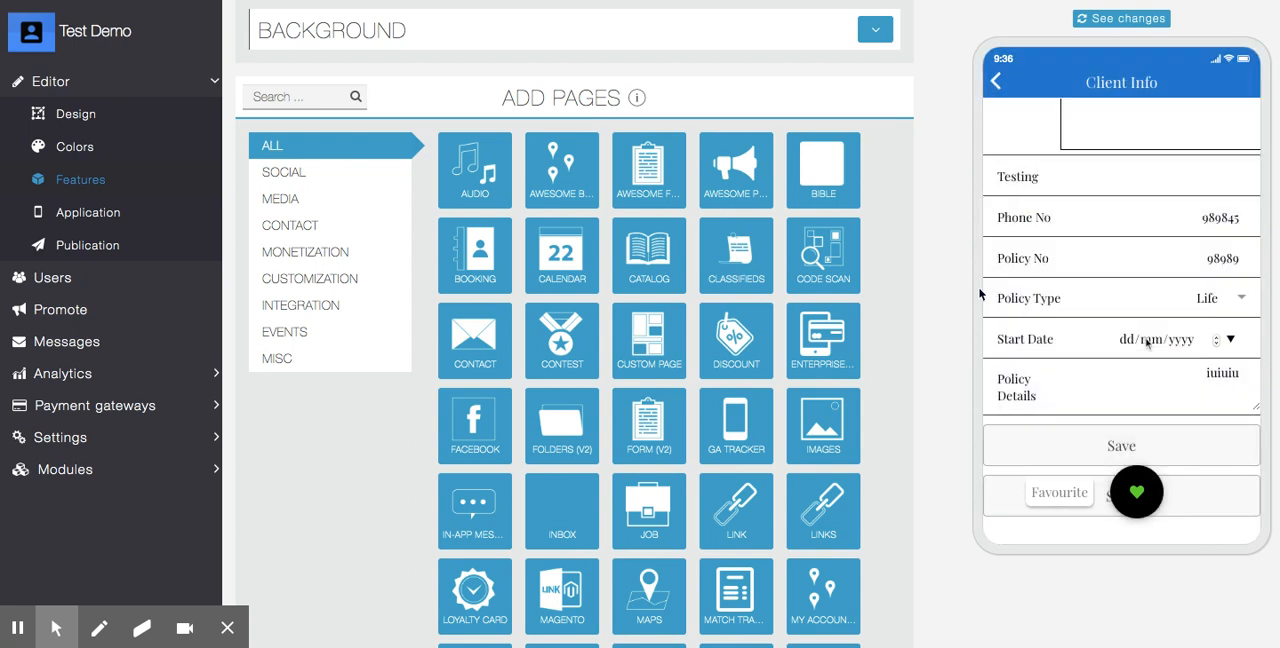
left_click(998, 84)
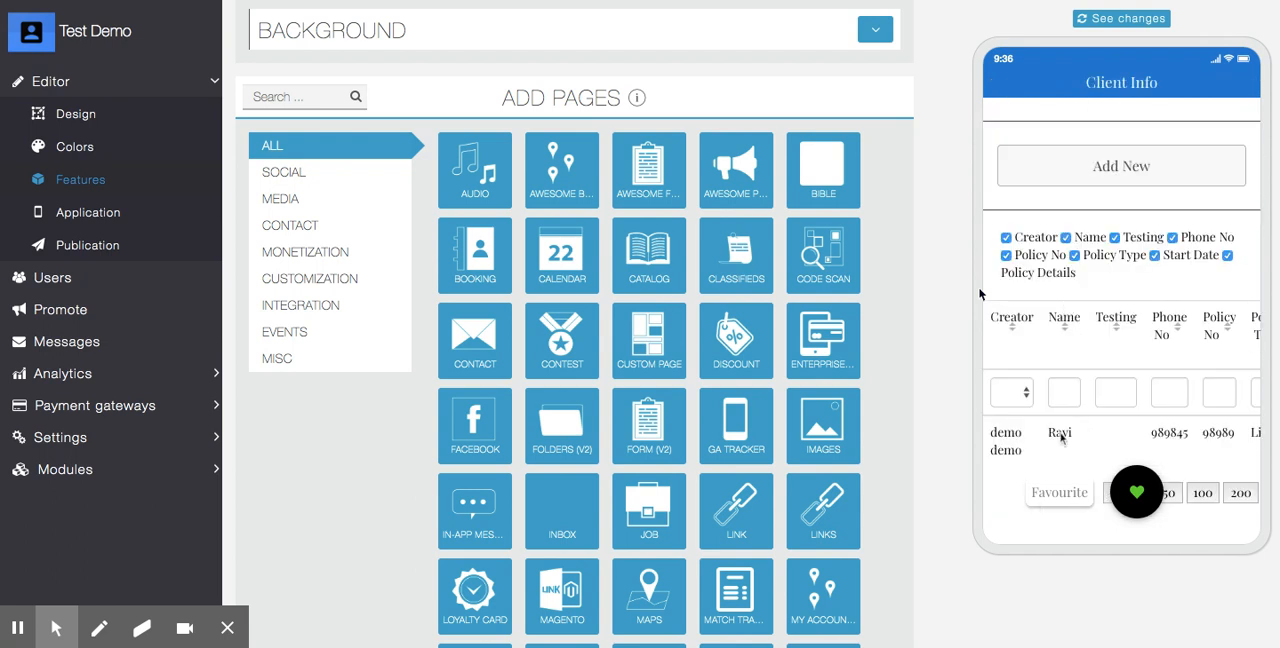
Reopen the record to review the update, then go back to the records table.
left_click(1060, 438)
scroll(1062, 445, "down", 5)
scroll(1066, 460, "down", 5)
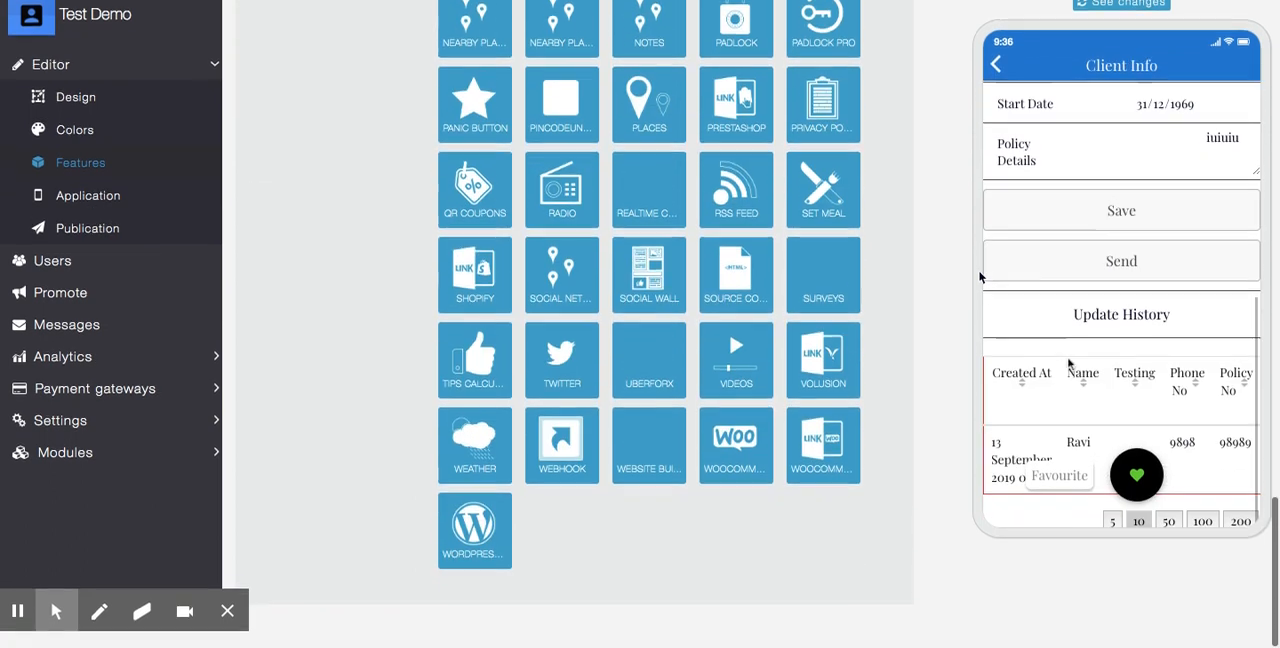
scroll(1068, 381, "up", 3)
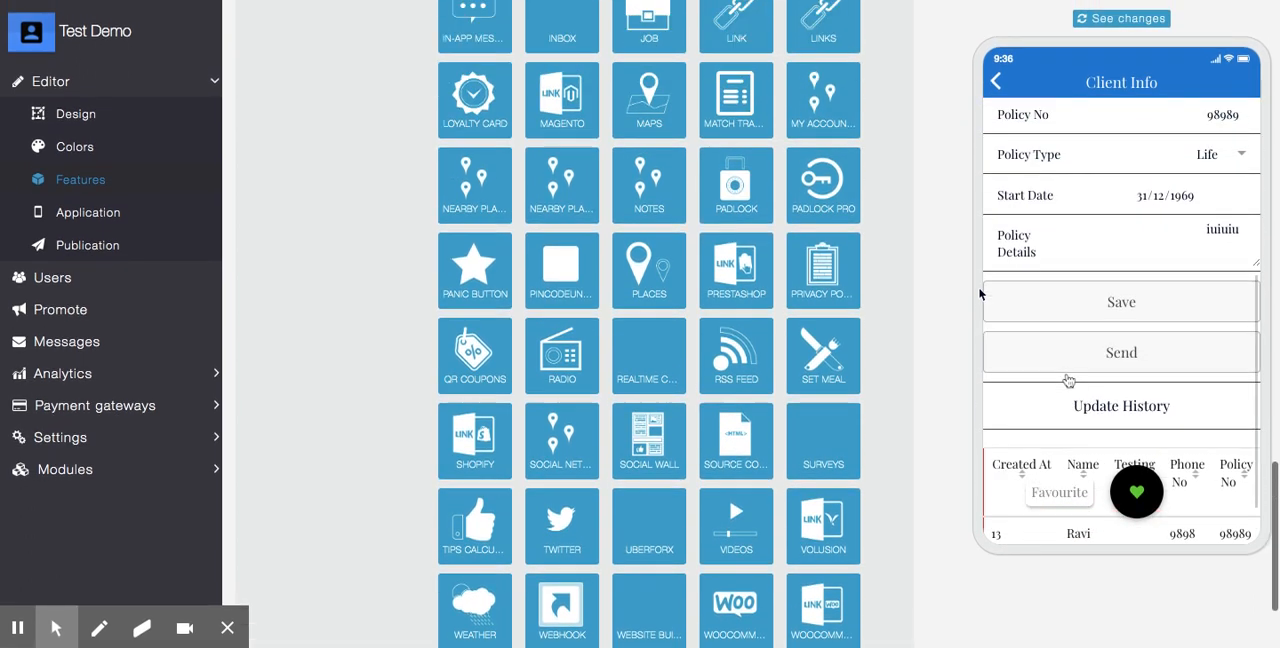
scroll(1068, 381, "down", 3)
scroll(1068, 381, "up", 3)
scroll(1066, 380, "up", 2)
scroll(1066, 380, "down", 4)
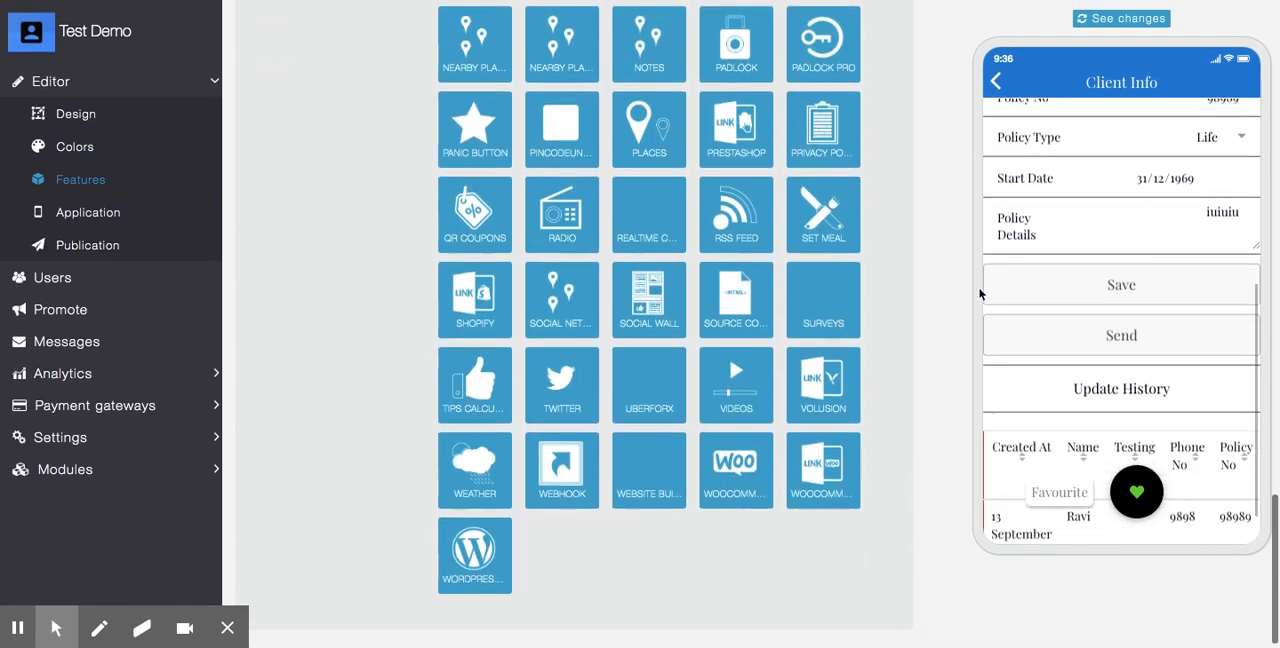
scroll(1095, 463, "down", 2)
scroll(1100, 450, "up", 2)
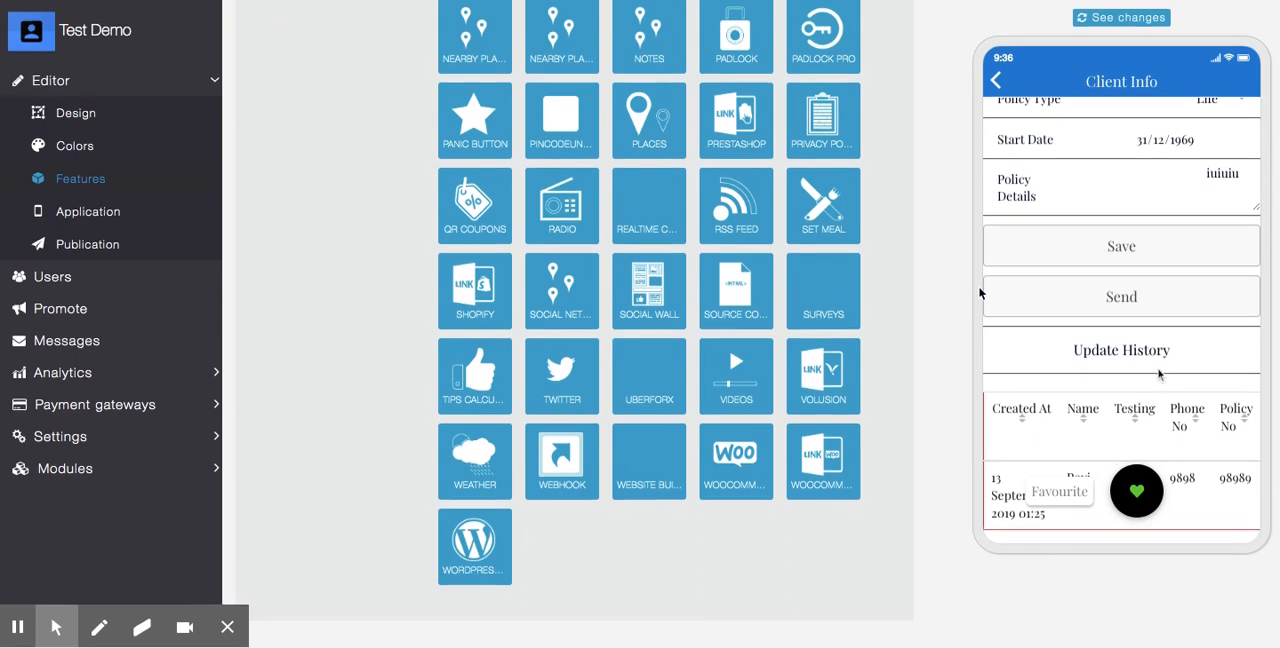
scroll(1159, 373, "up", 10)
scroll(1159, 373, "up", 5)
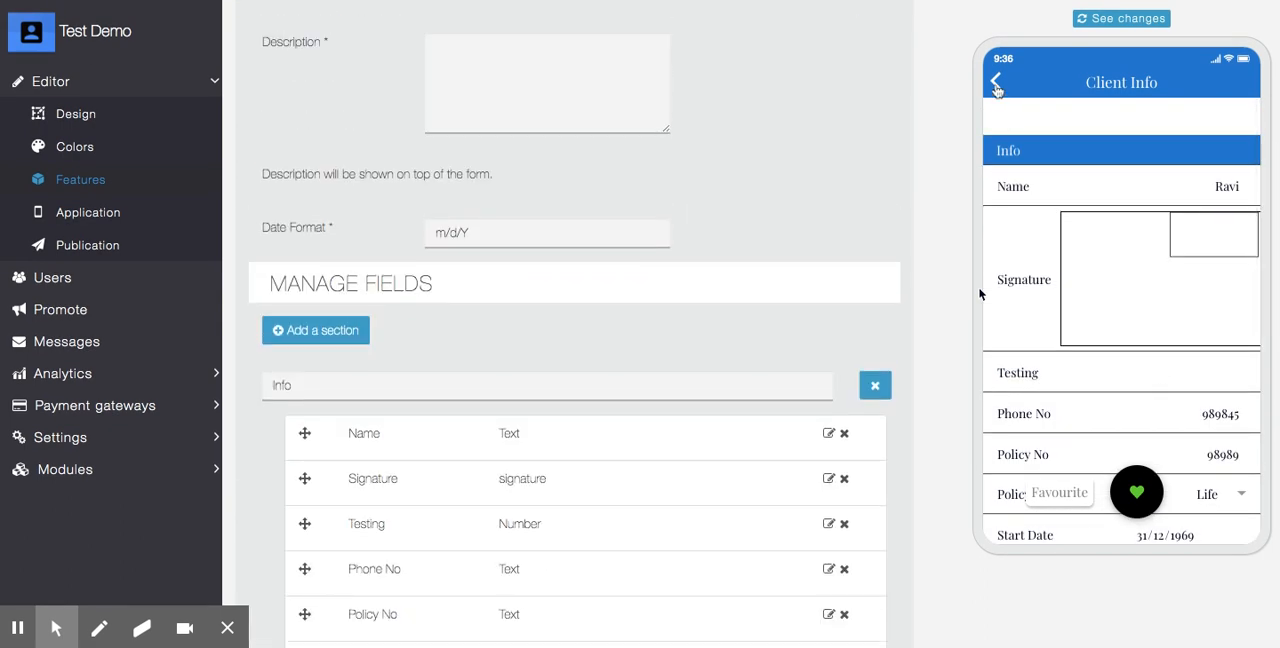
left_click(996, 84)
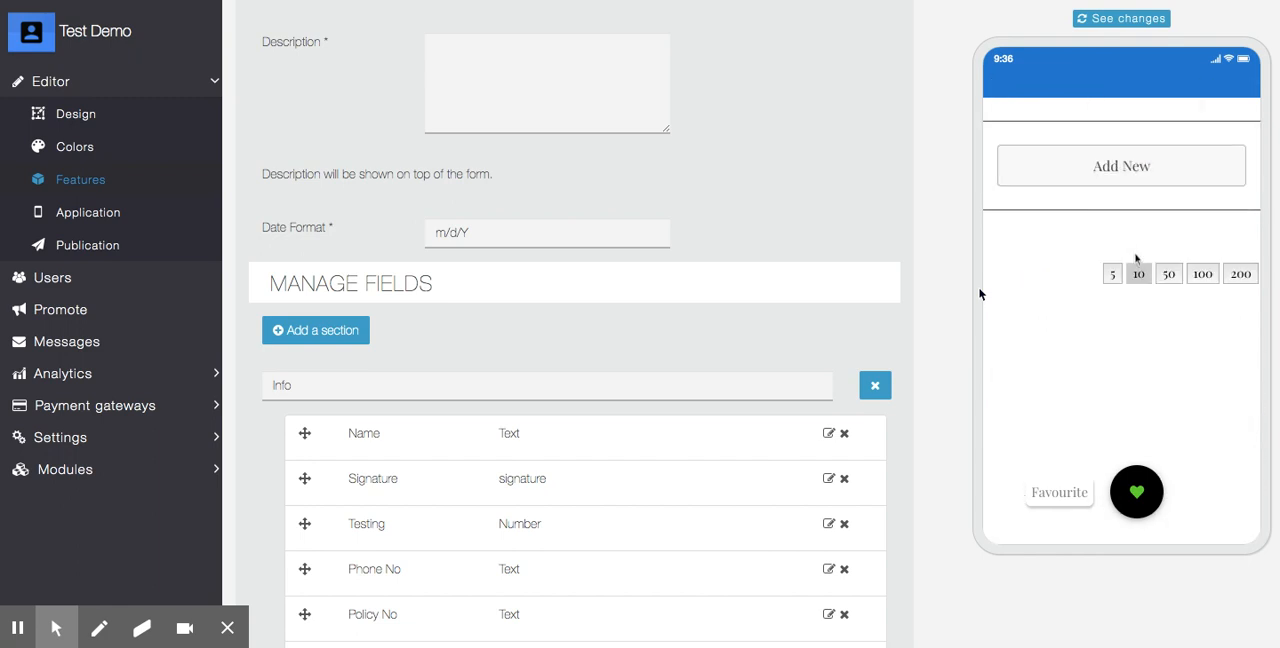
scroll(790, 290, "up", 5)
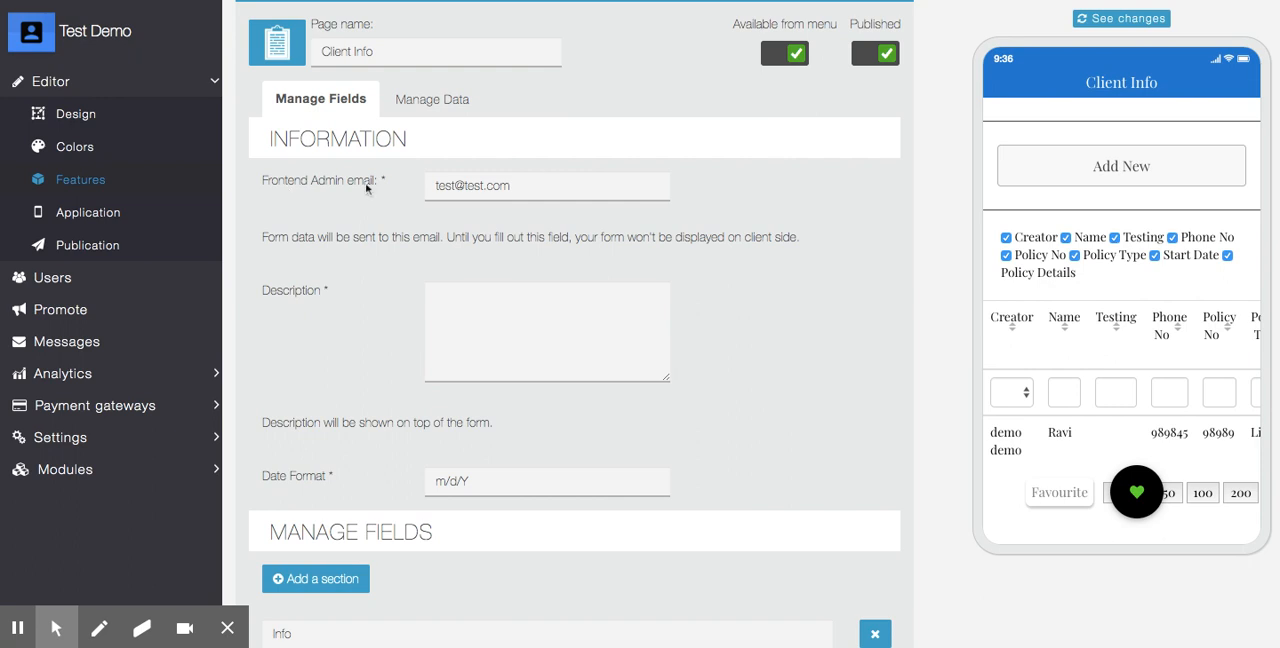
left_click(520, 191)
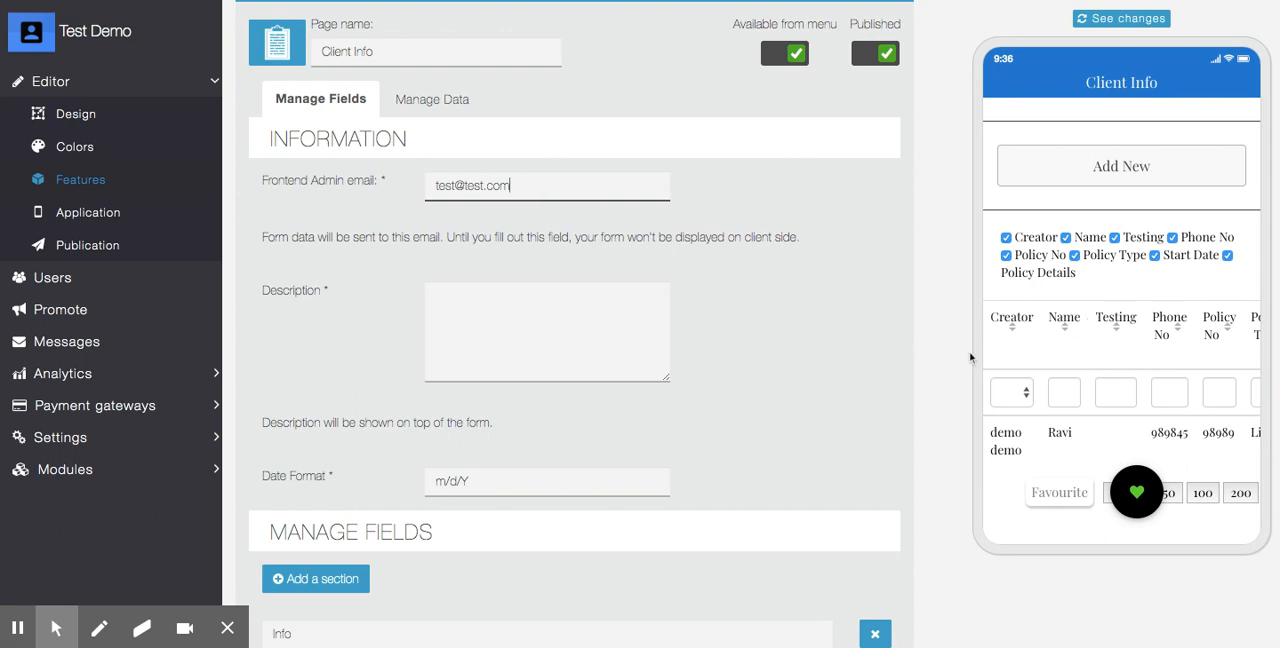
scroll(752, 355, "down", 3)
scroll(752, 354, "up", 4)
scroll(752, 330, "up", 2)
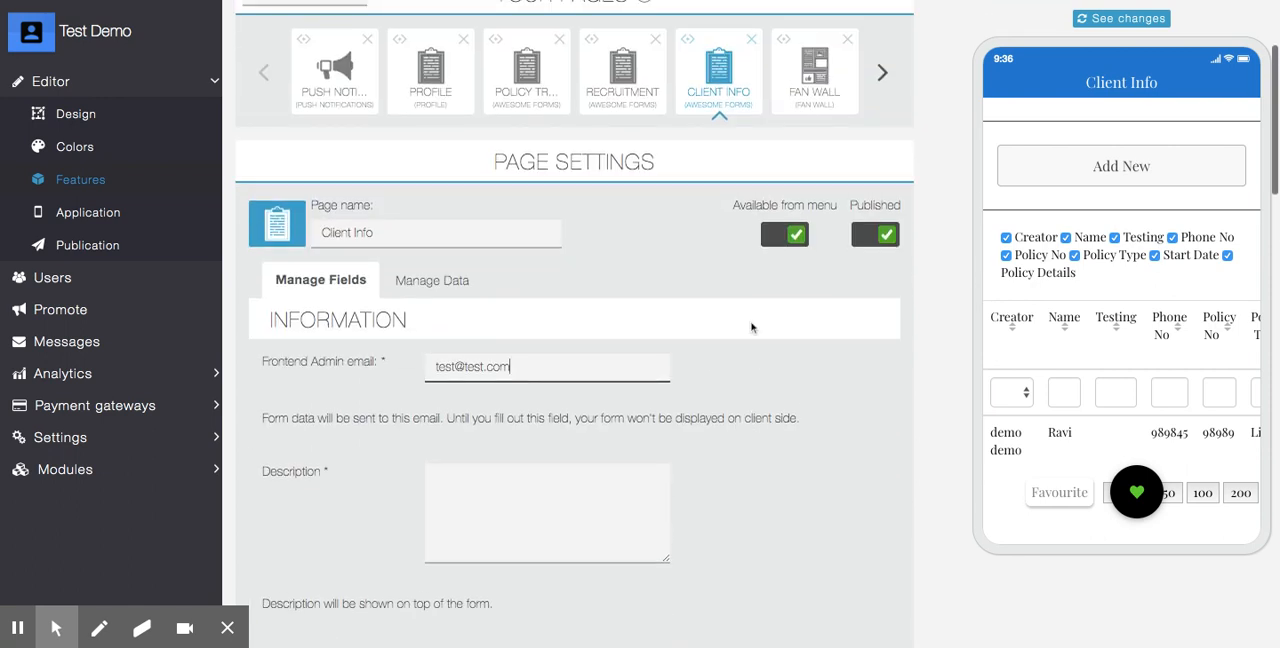
scroll(663, 343, "down", 2)
scroll(662, 345, "down", 2)
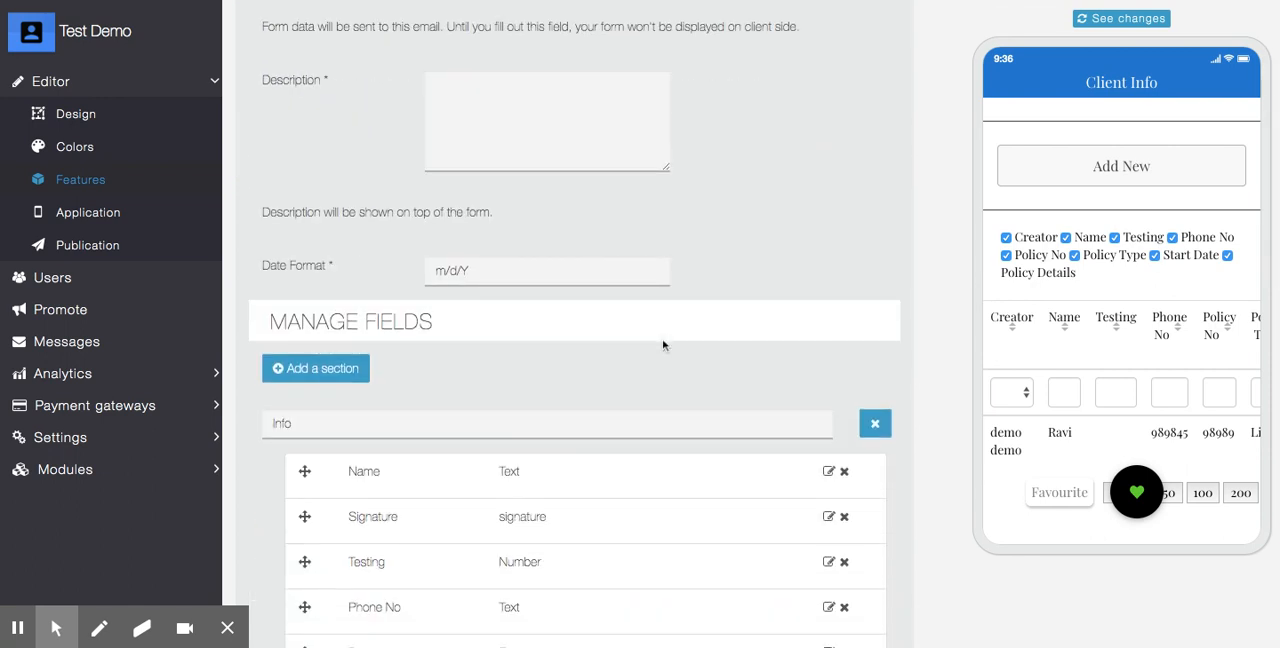
scroll(663, 345, "up", 3)
scroll(663, 345, "up", 2)
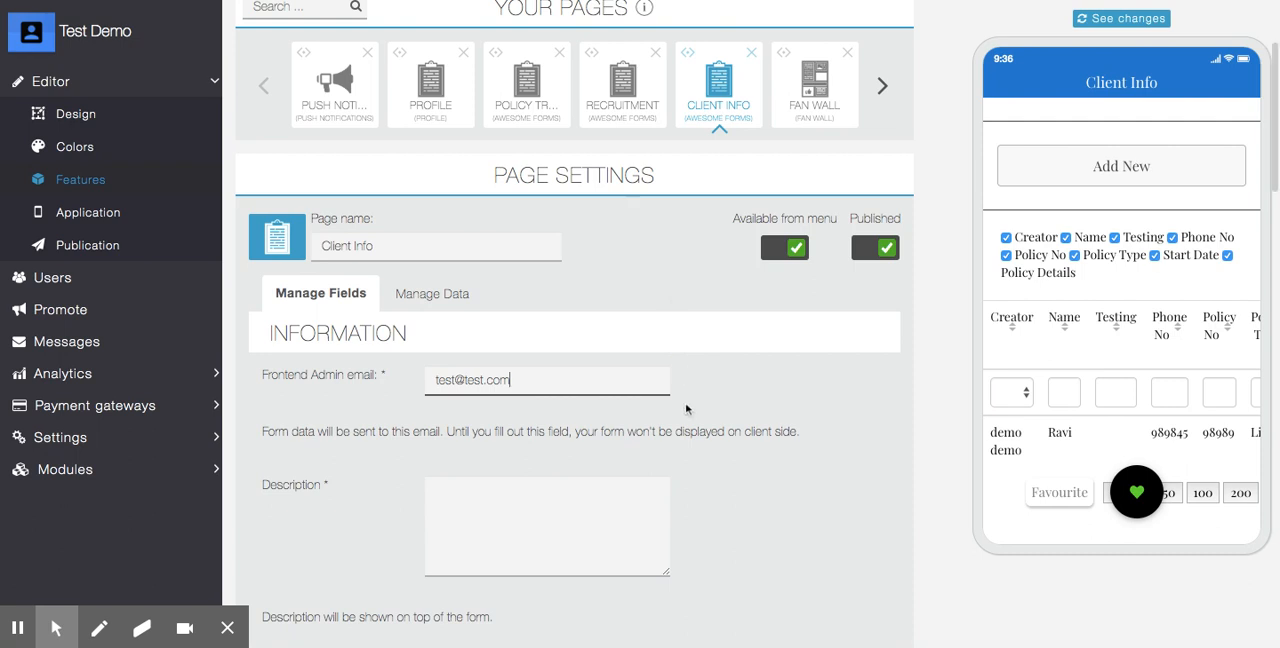
scroll(686, 408, "down", 4)
scroll(729, 477, "down", 4)
scroll(728, 480, "down", 2)
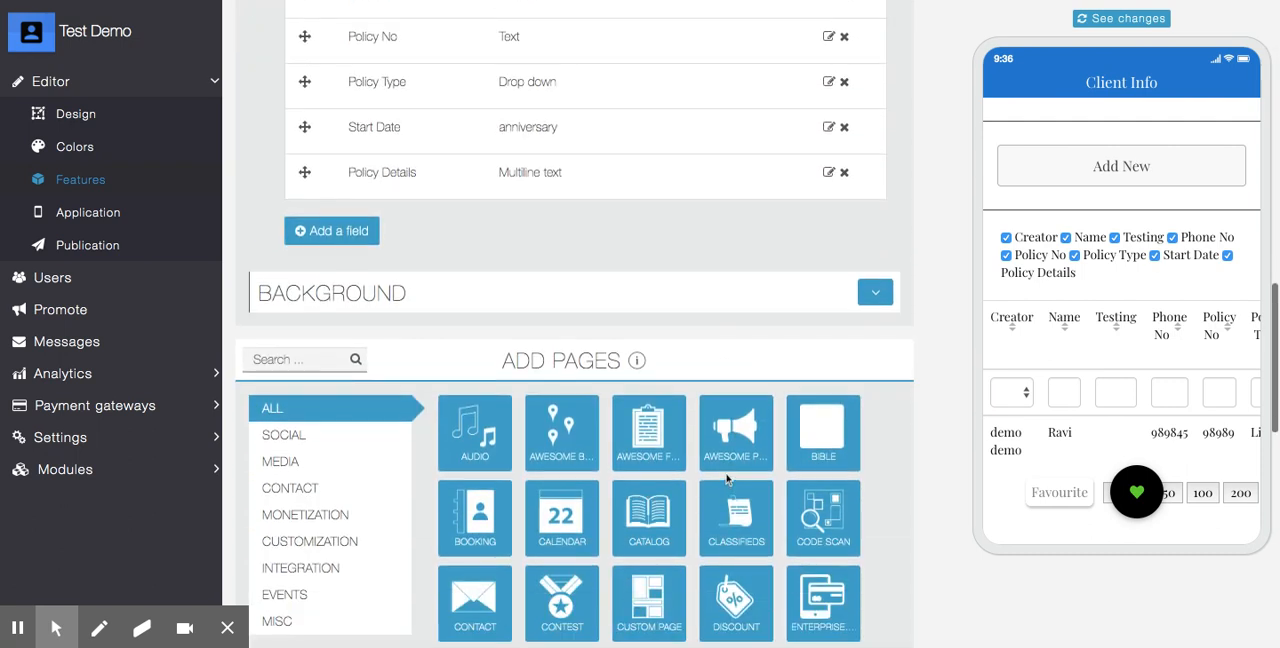
scroll(728, 480, "up", 8)
scroll(728, 480, "up", 1)
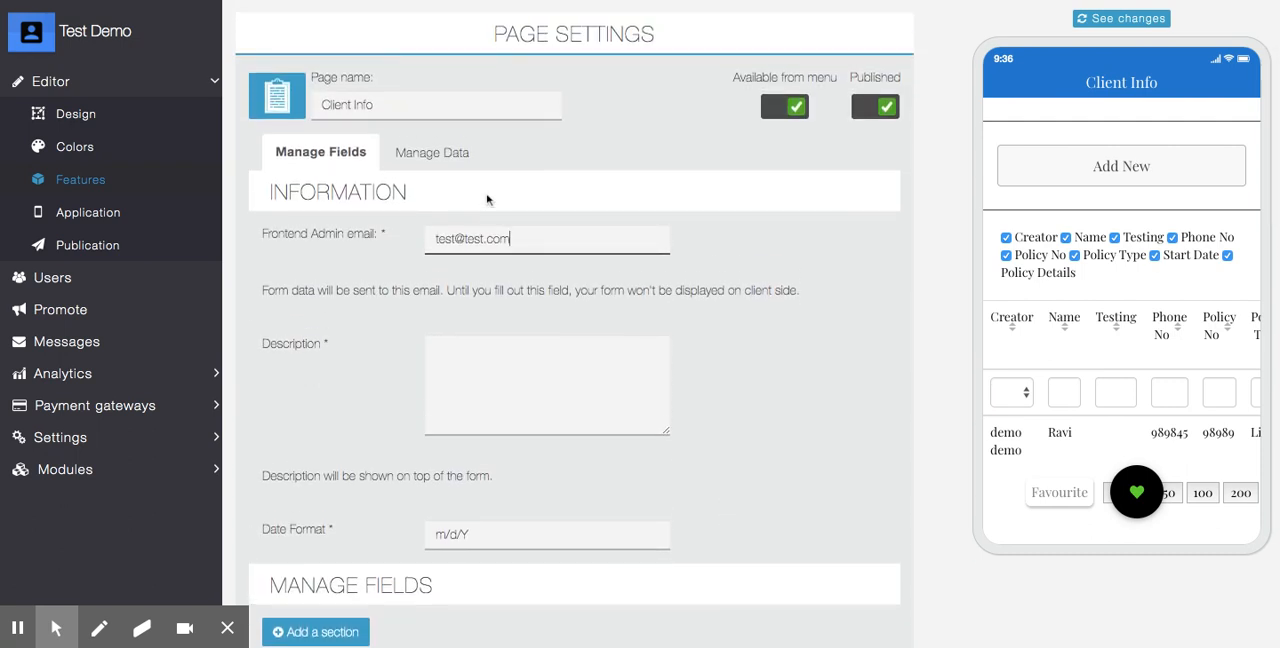
left_click(425, 155)
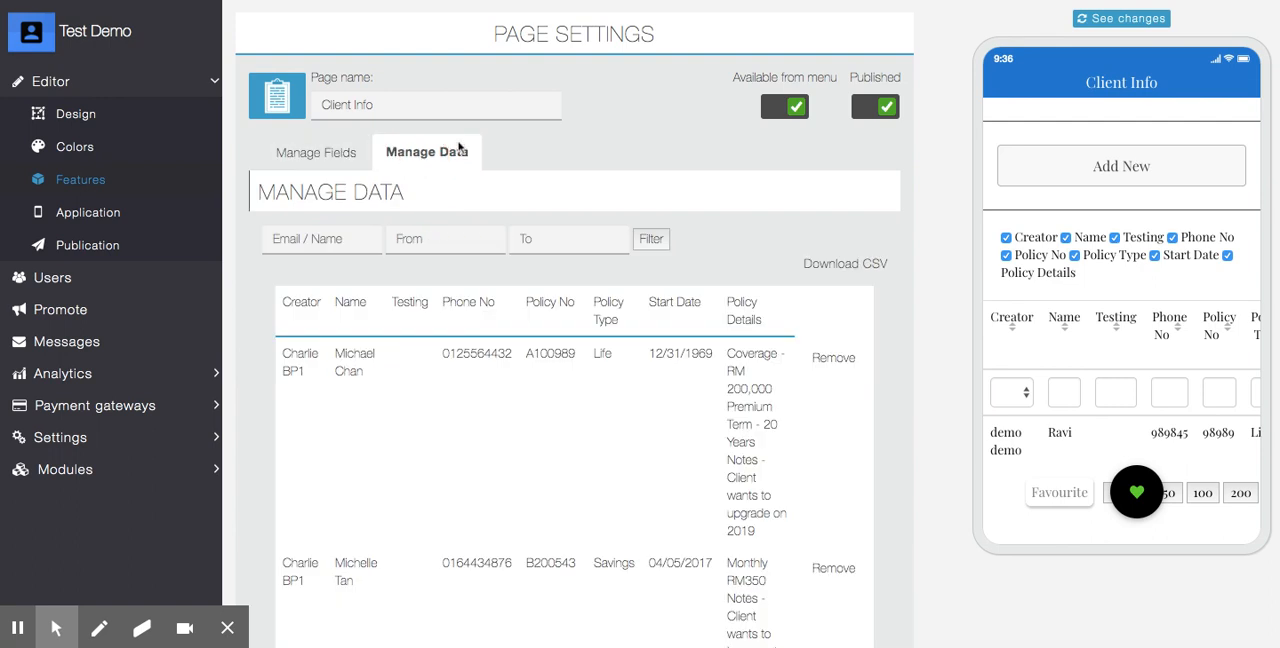
scroll(459, 147, "down", 1)
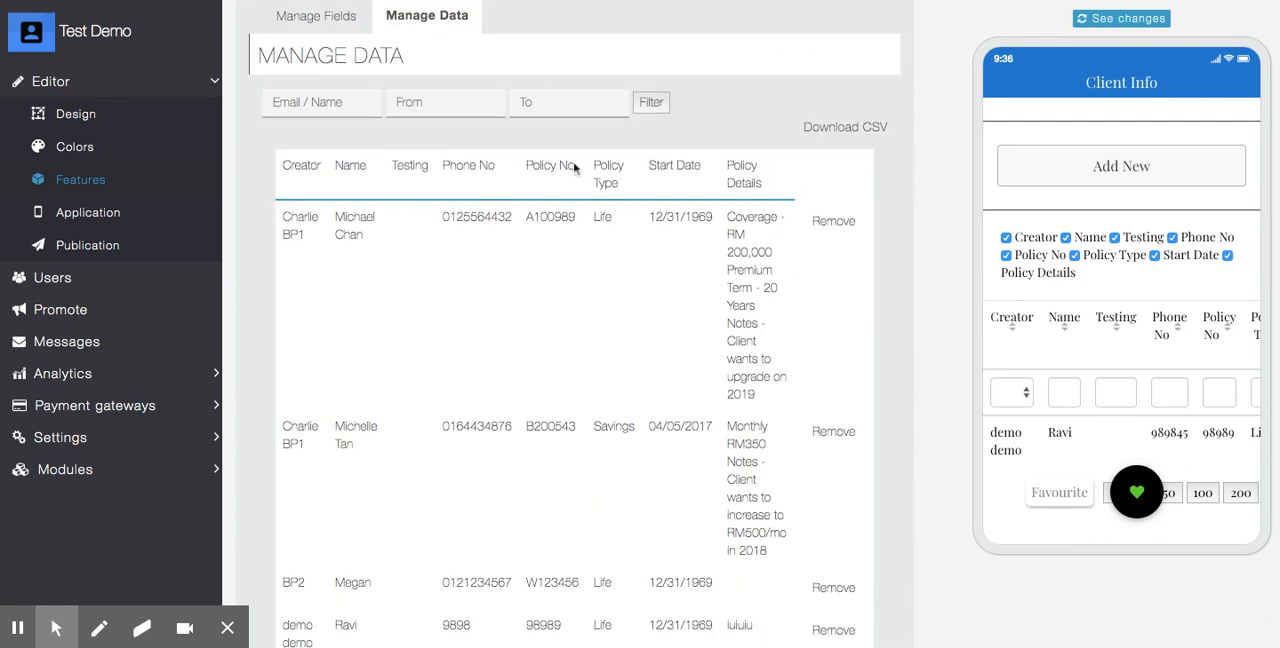
scroll(560, 357, "down", 1)
scroll(560, 357, "down", 1)
scroll(560, 357, "down", 1)
scroll(558, 356, "up", 3)
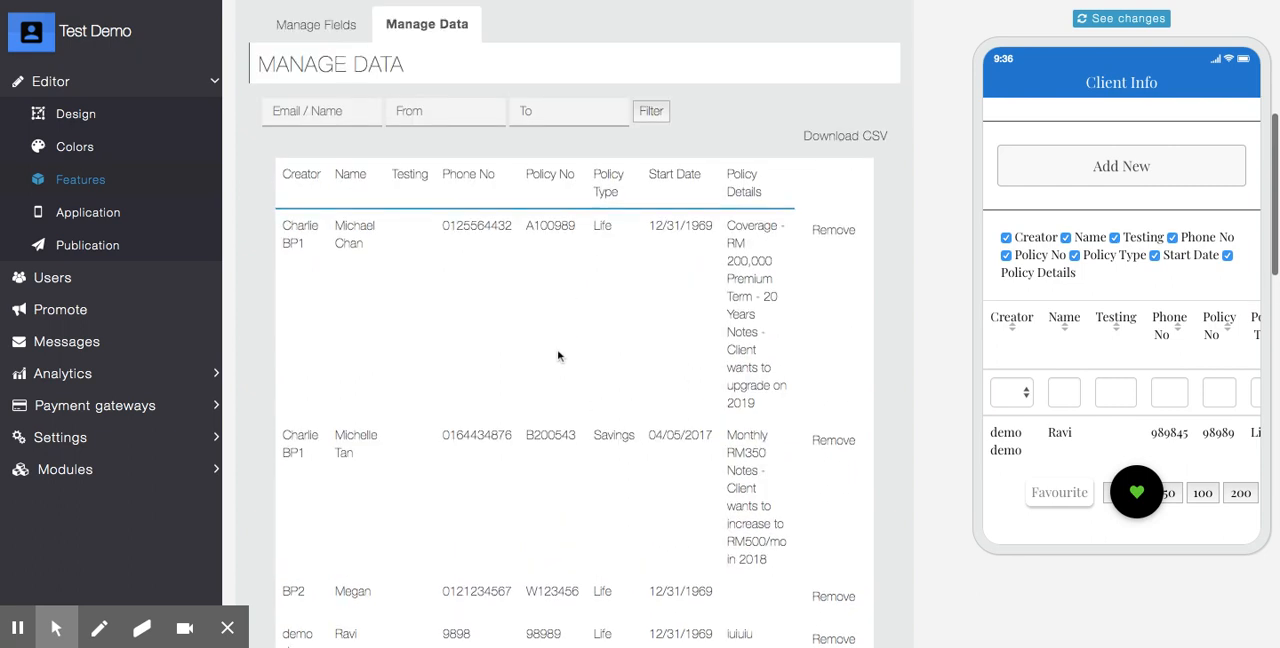
left_click(346, 127)
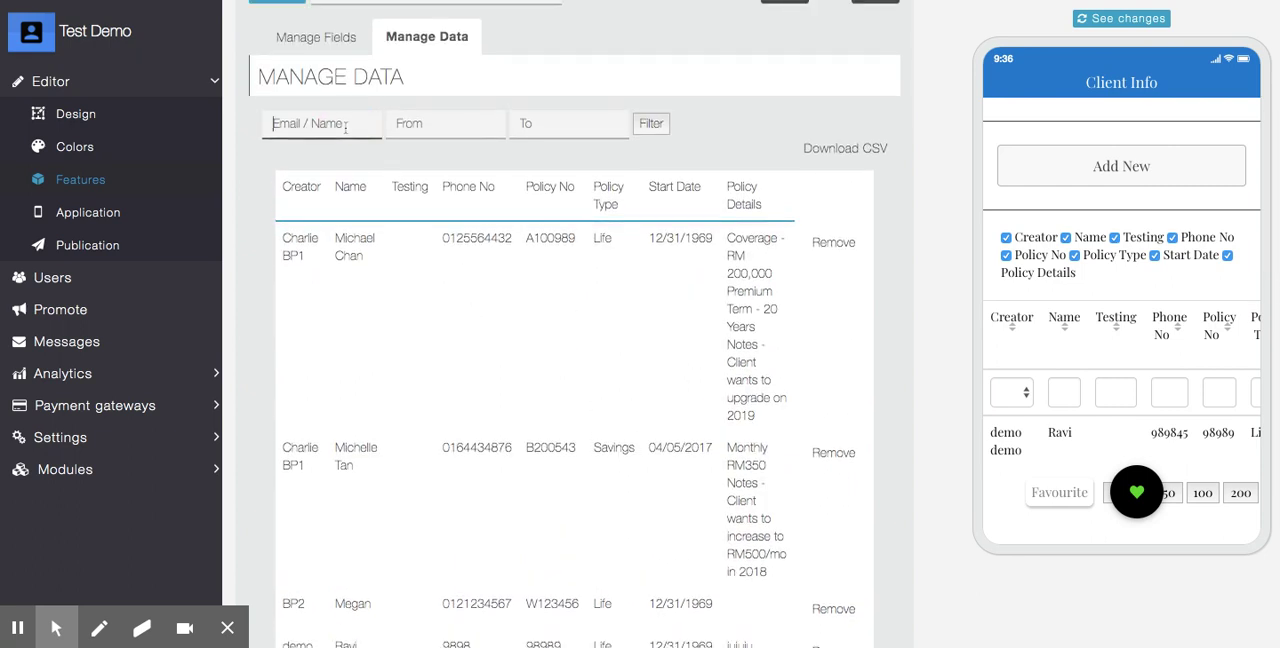
left_click(748, 108)
scroll(825, 360, "down", 1)
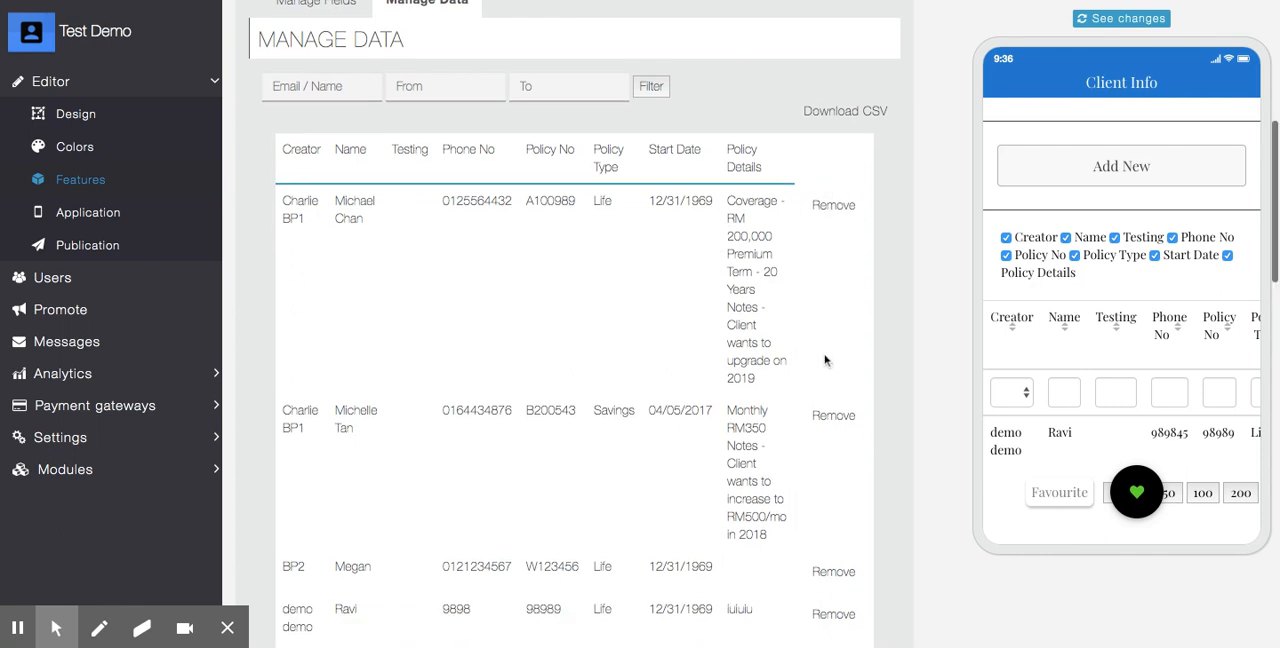
scroll(825, 360, "down", 2)
scroll(825, 360, "down", 3)
scroll(825, 360, "down", 3)
scroll(825, 360, "up", 4)
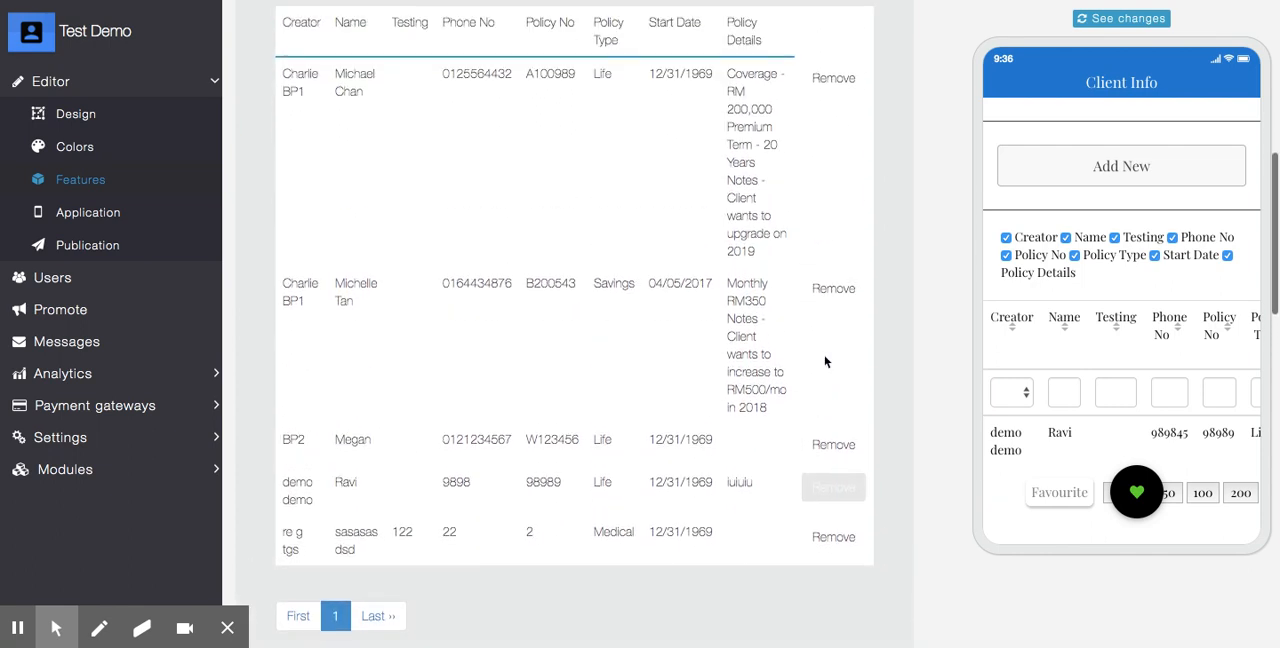
scroll(714, 394, "up", 1)
scroll(677, 423, "down", 5)
scroll(674, 424, "up", 3)
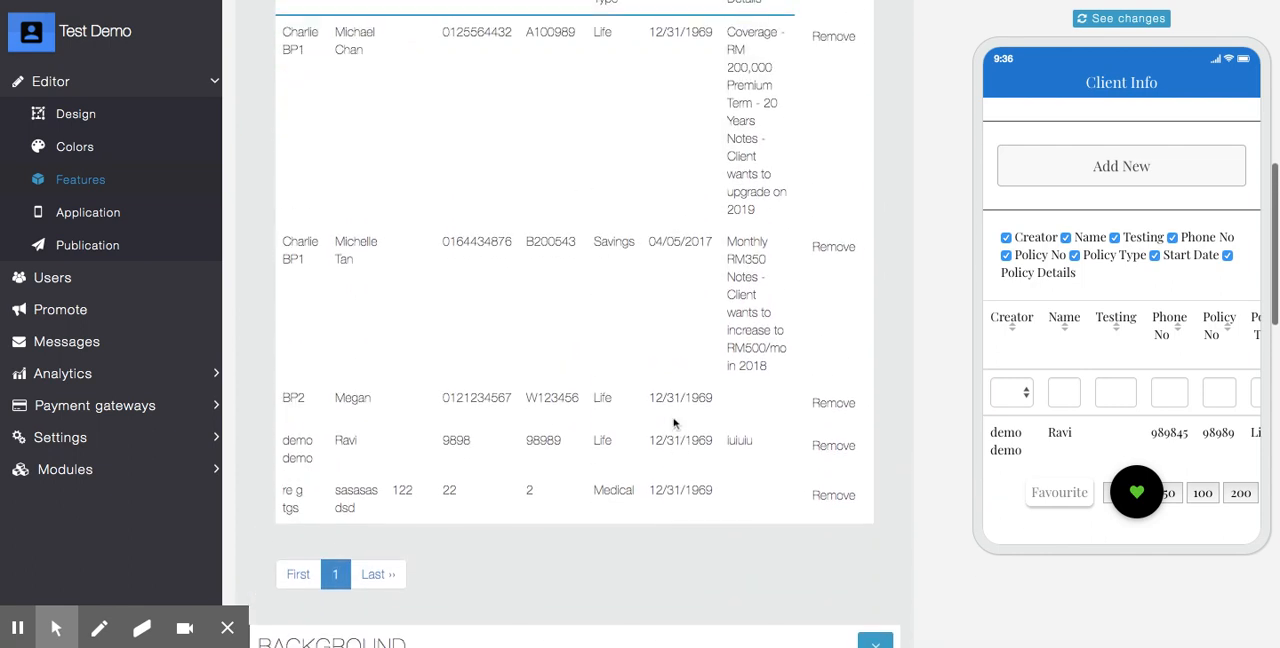
scroll(674, 424, "up", 4)
scroll(677, 423, "up", 2)
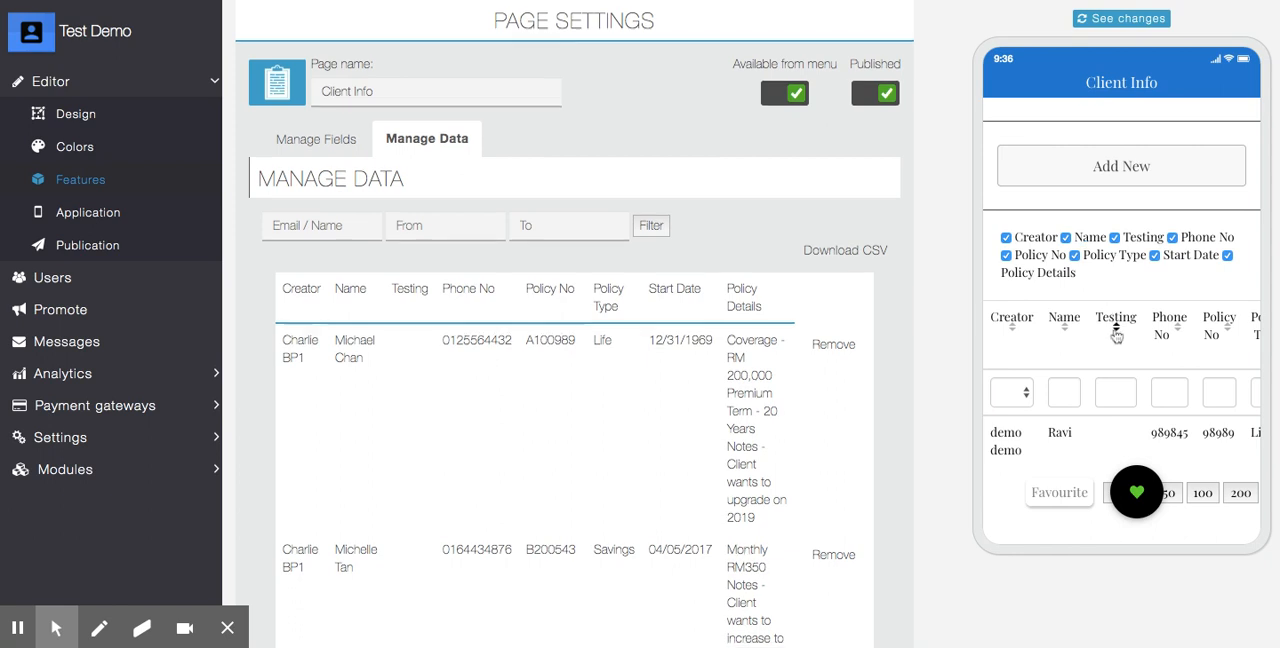
scroll(1116, 320, "down", 3)
scroll(955, 300, "up", 3)
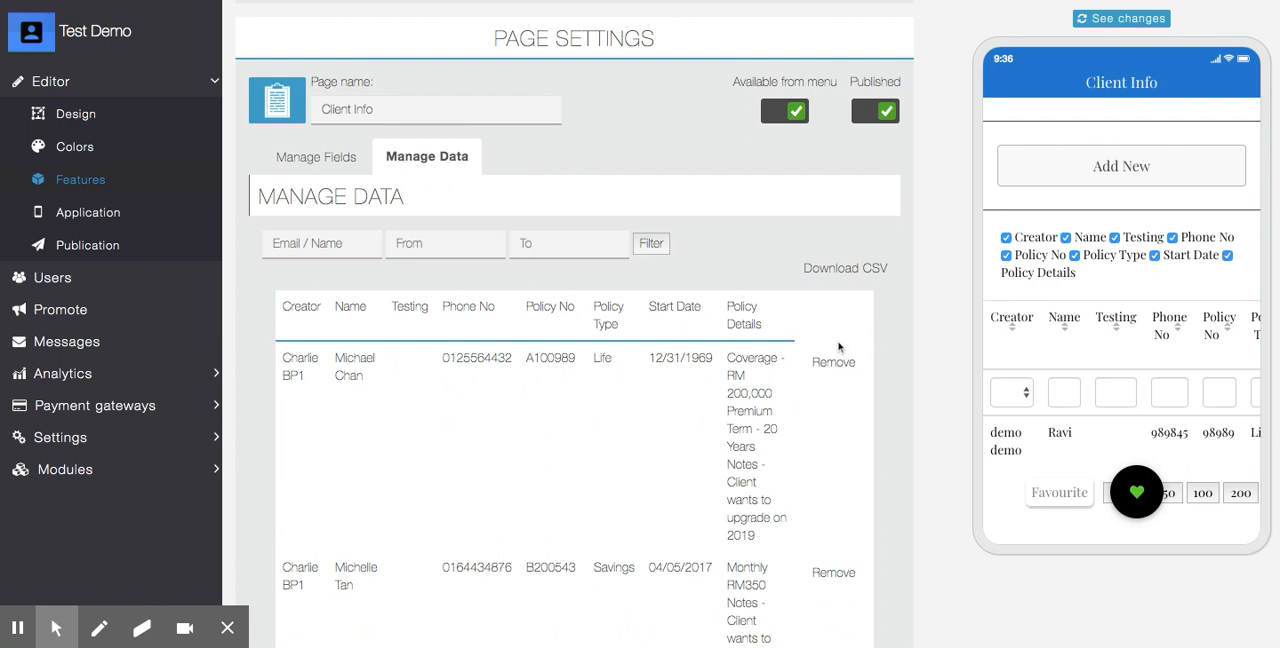
scroll(880, 344, "down", 2)
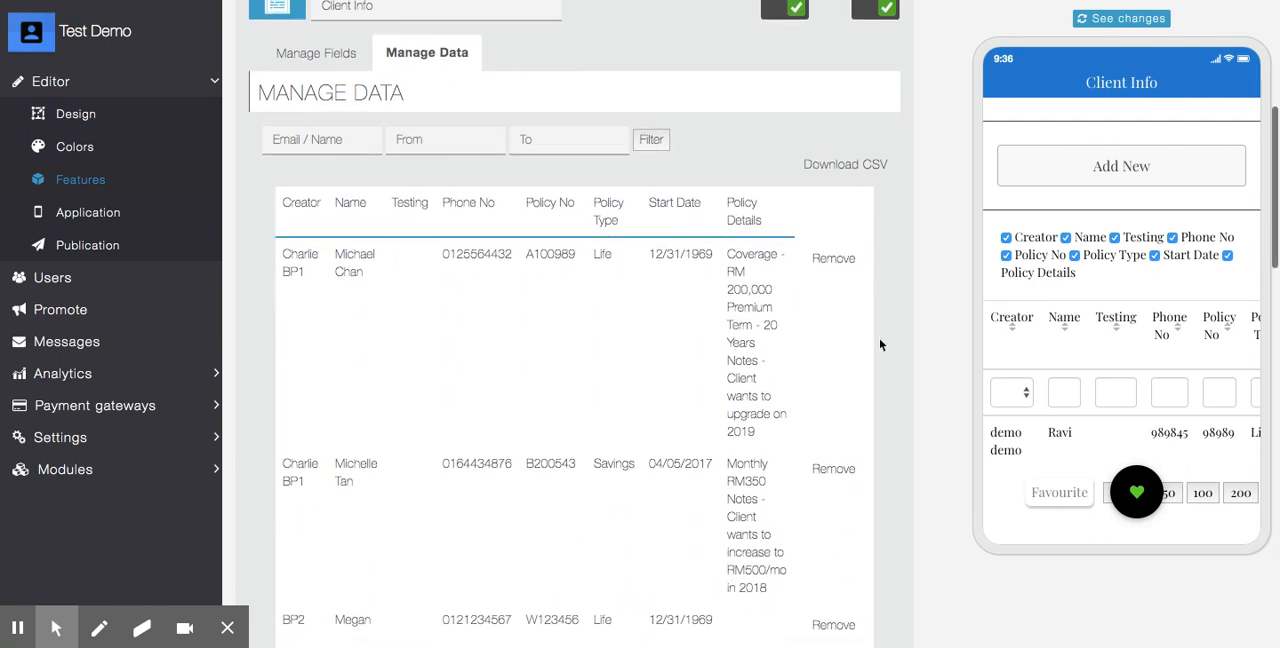
scroll(880, 344, "up", 1)
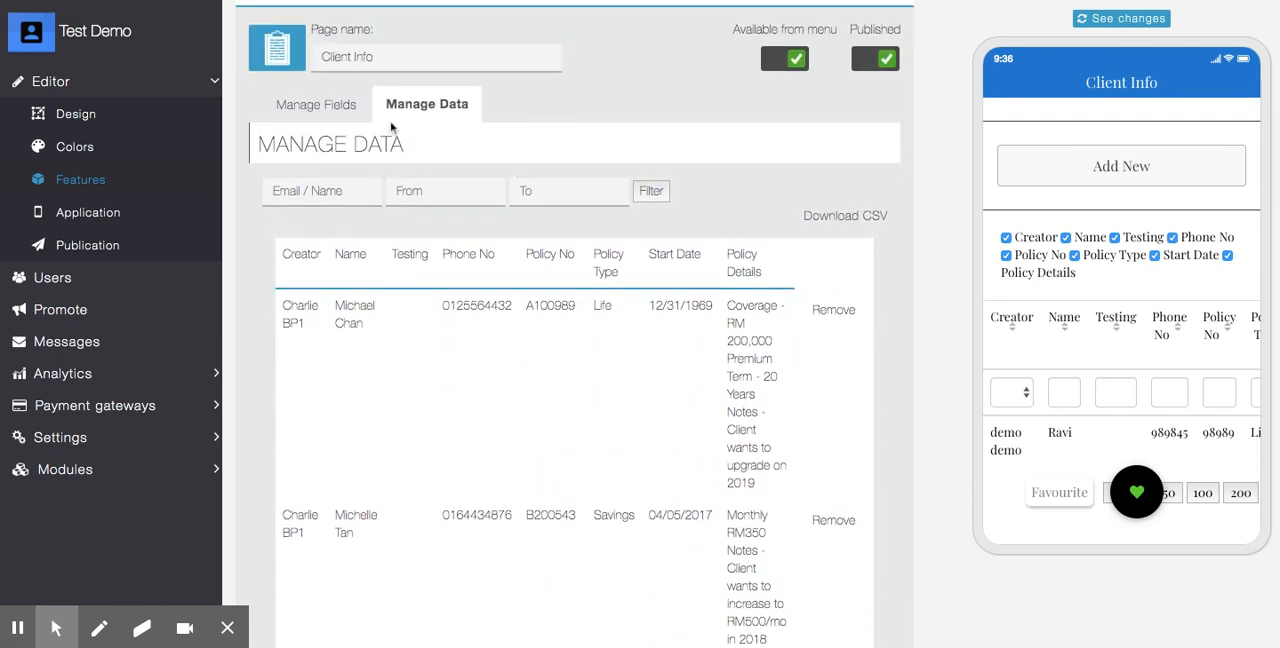
left_click(328, 118)
left_click(427, 117)
scroll(425, 177, "down", 1)
left_click(333, 70)
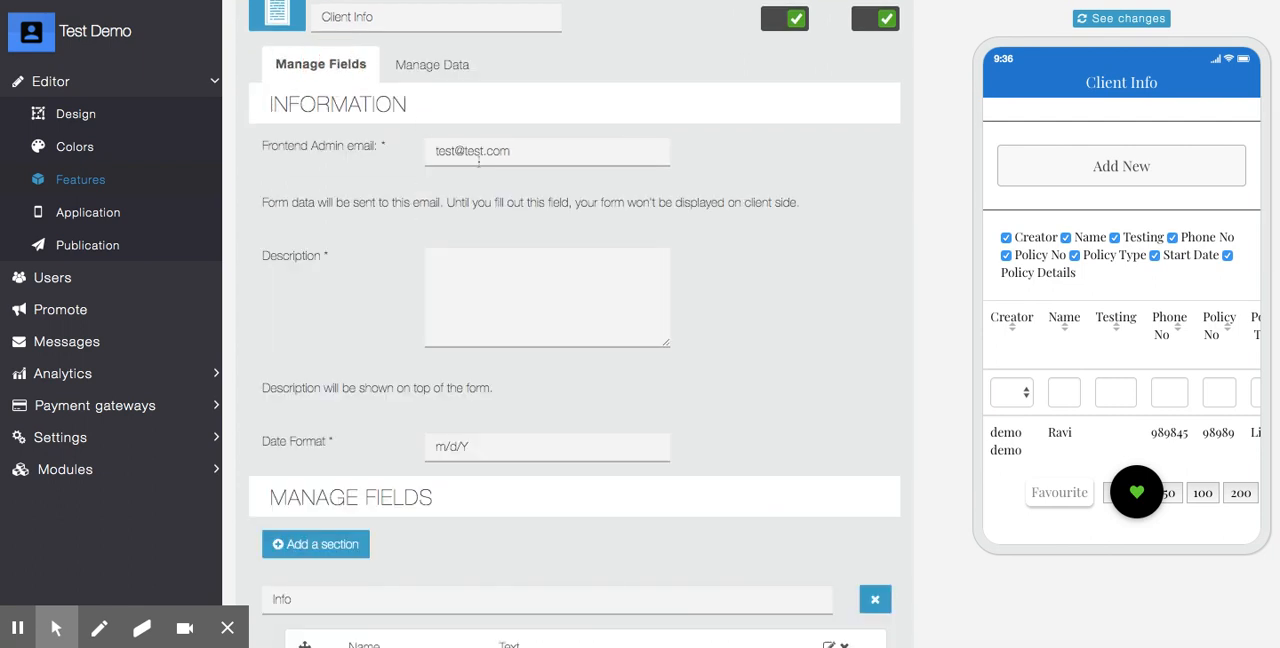
left_click(436, 66)
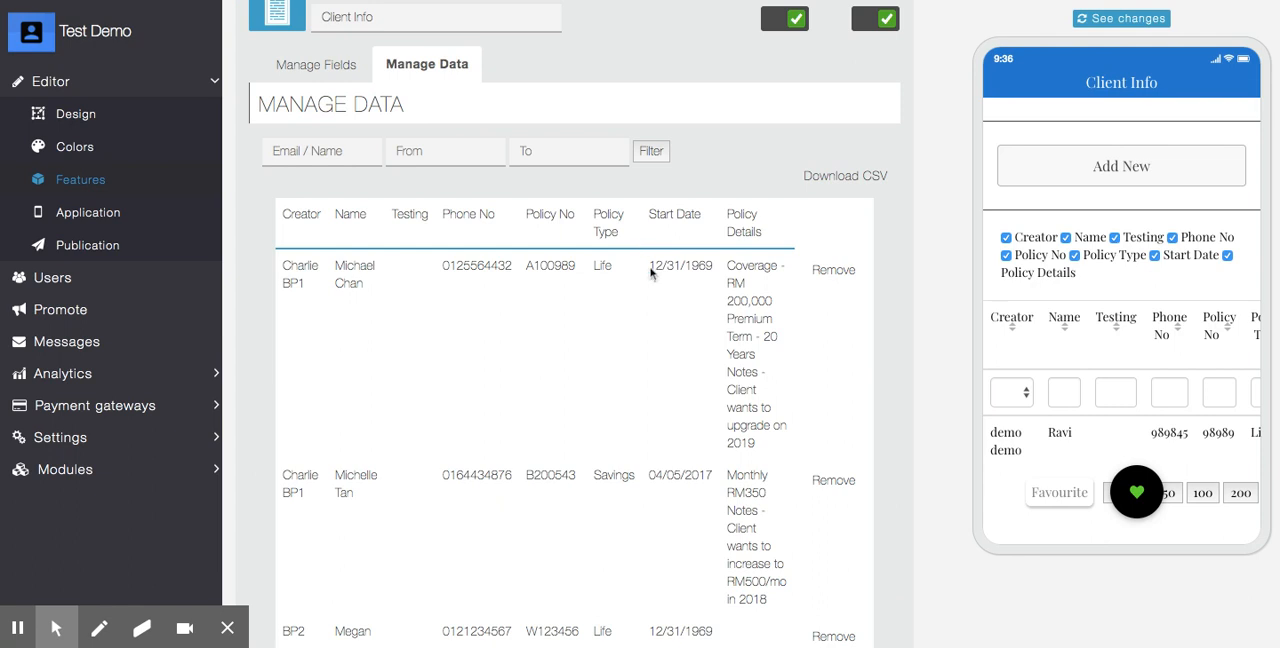
scroll(699, 300, "down", 2)
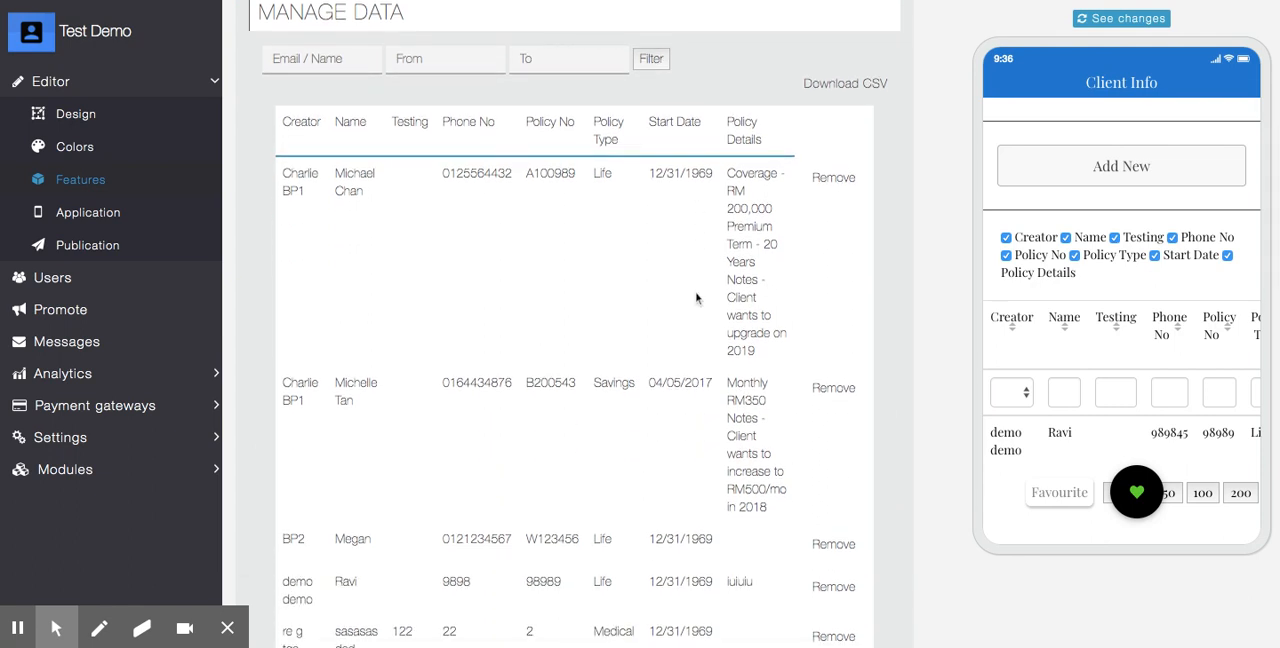
scroll(697, 298, "down", 1)
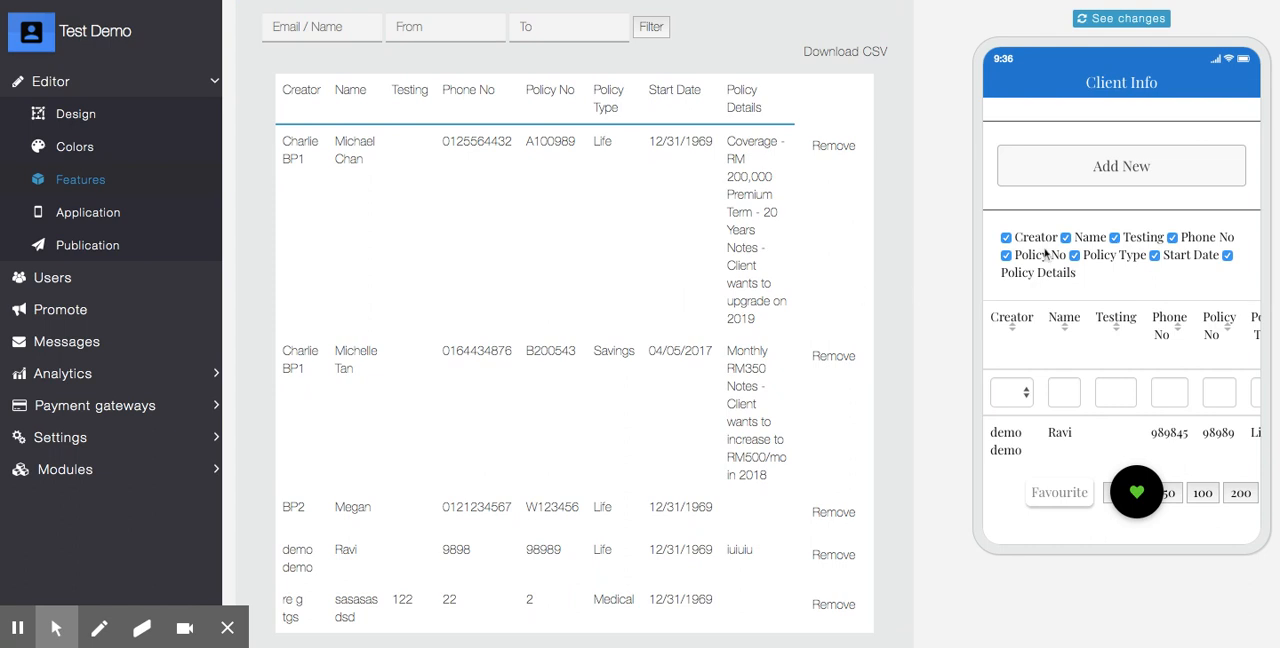
scroll(812, 287, "up", 1)
scroll(812, 287, "up", 1)
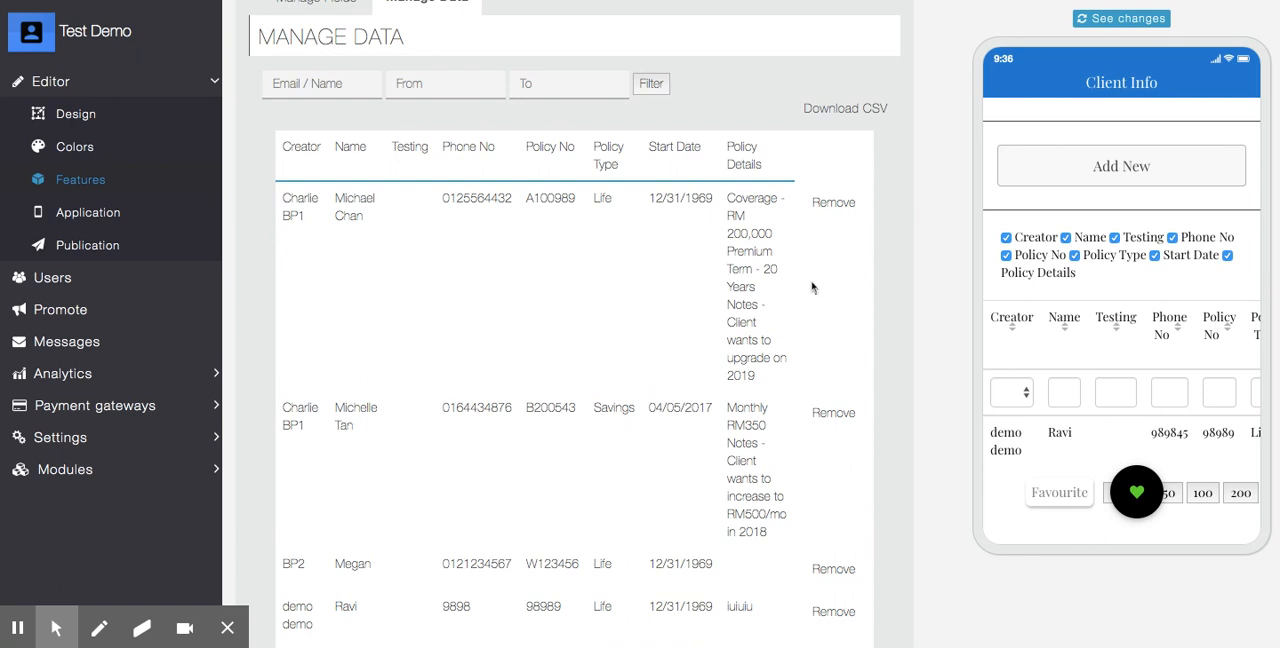
scroll(812, 288, "down", 2)
scroll(719, 307, "up", 5)
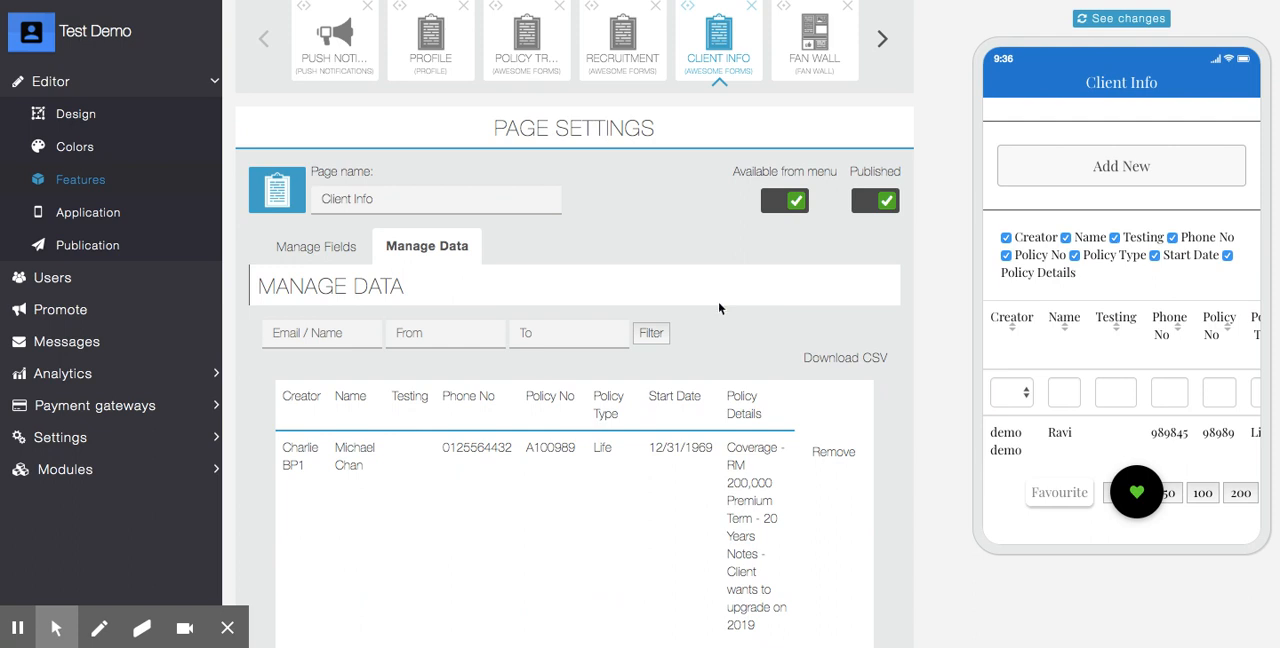
scroll(719, 307, "down", 2)
scroll(719, 307, "down", 2)
scroll(719, 307, "down", 2)
scroll(719, 307, "down", 3)
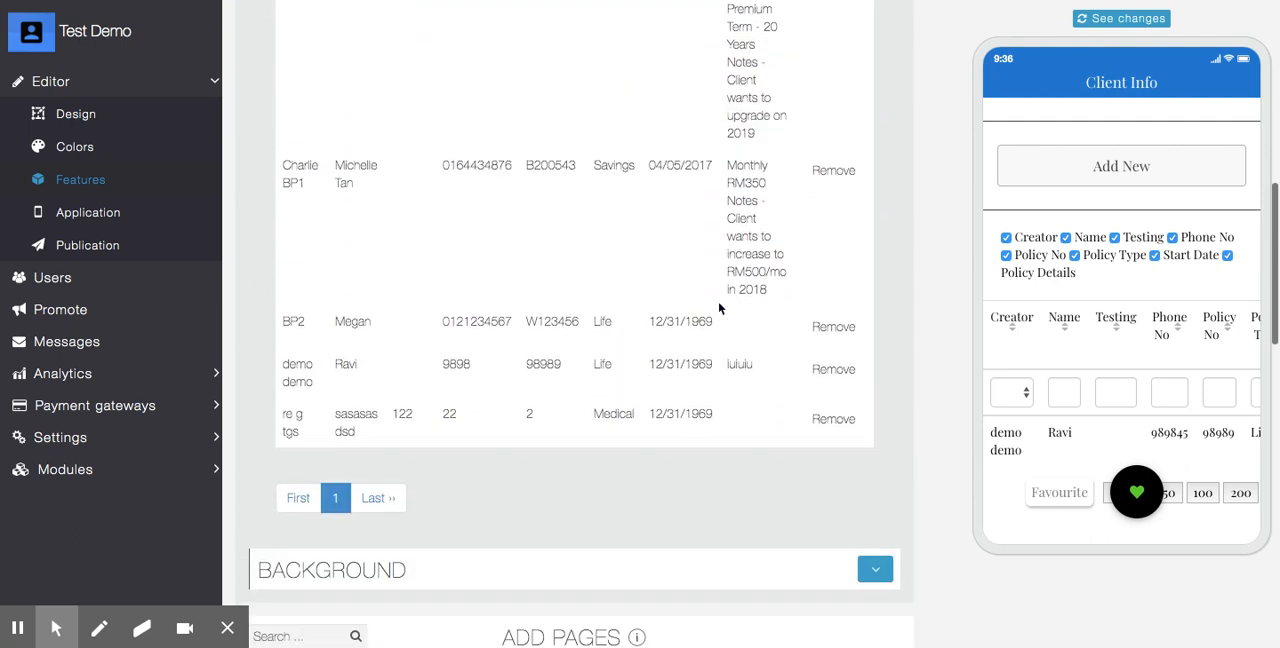
scroll(730, 260, "up", 7)
scroll(730, 216, "up", 2)
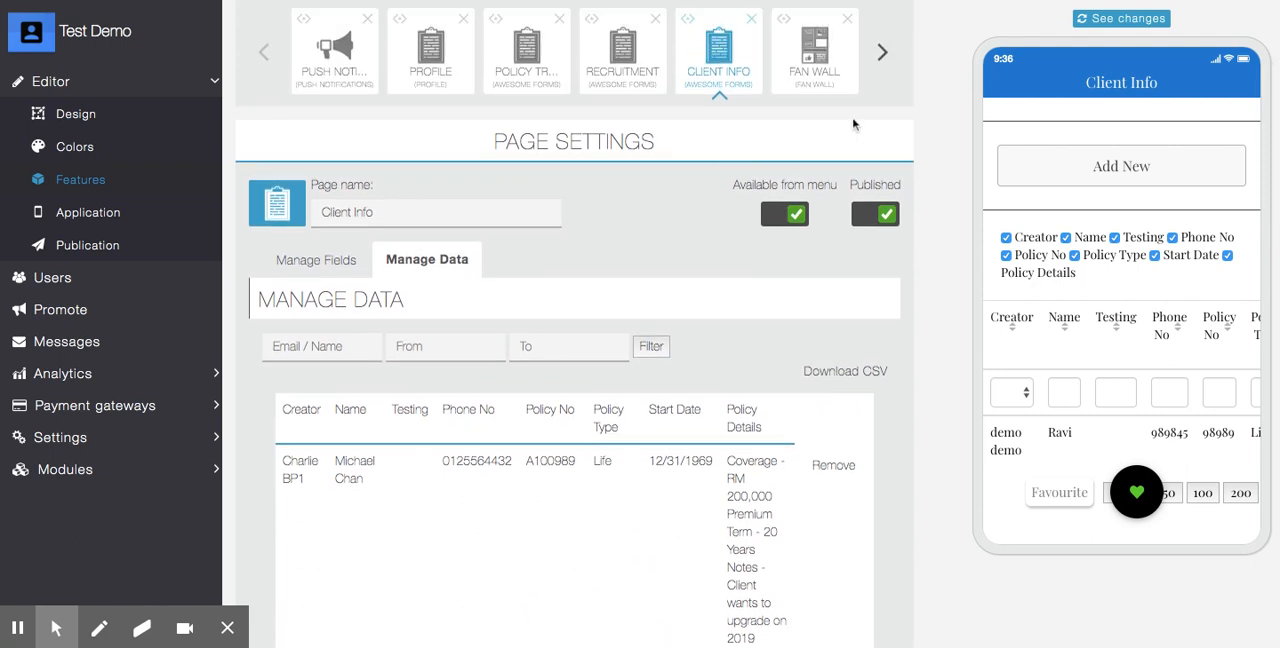
scroll(700, 220, "down", 3)
scroll(660, 258, "down", 3)
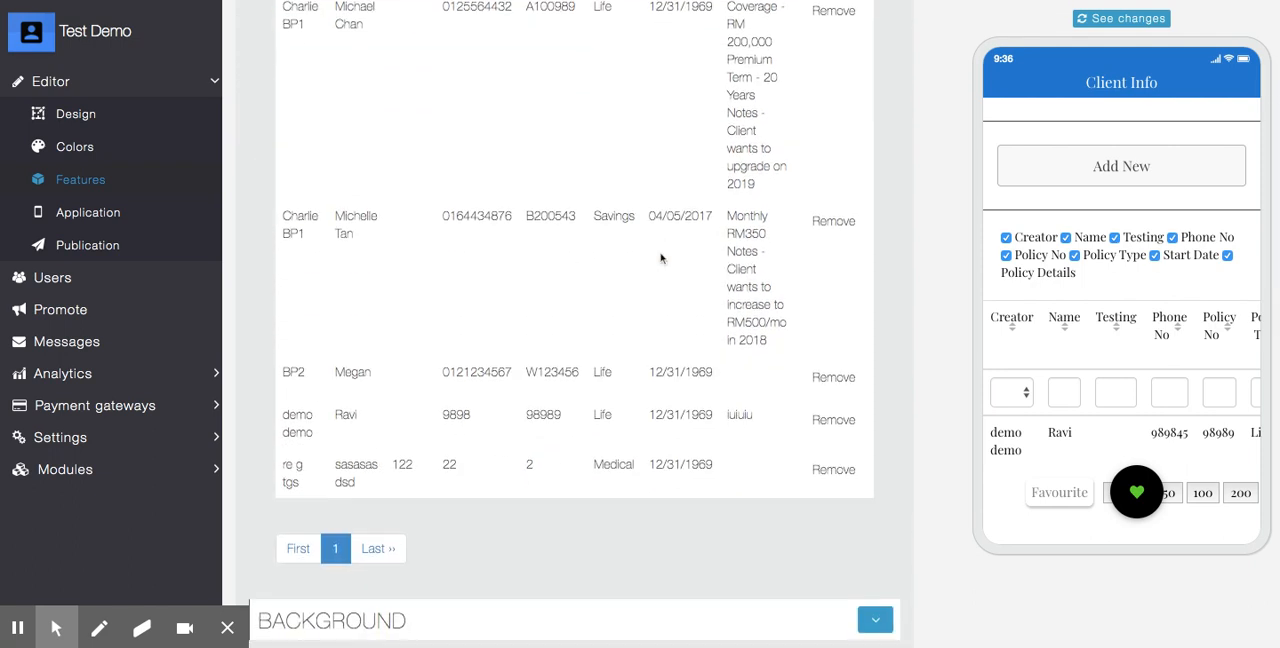
scroll(663, 260, "up", 5)
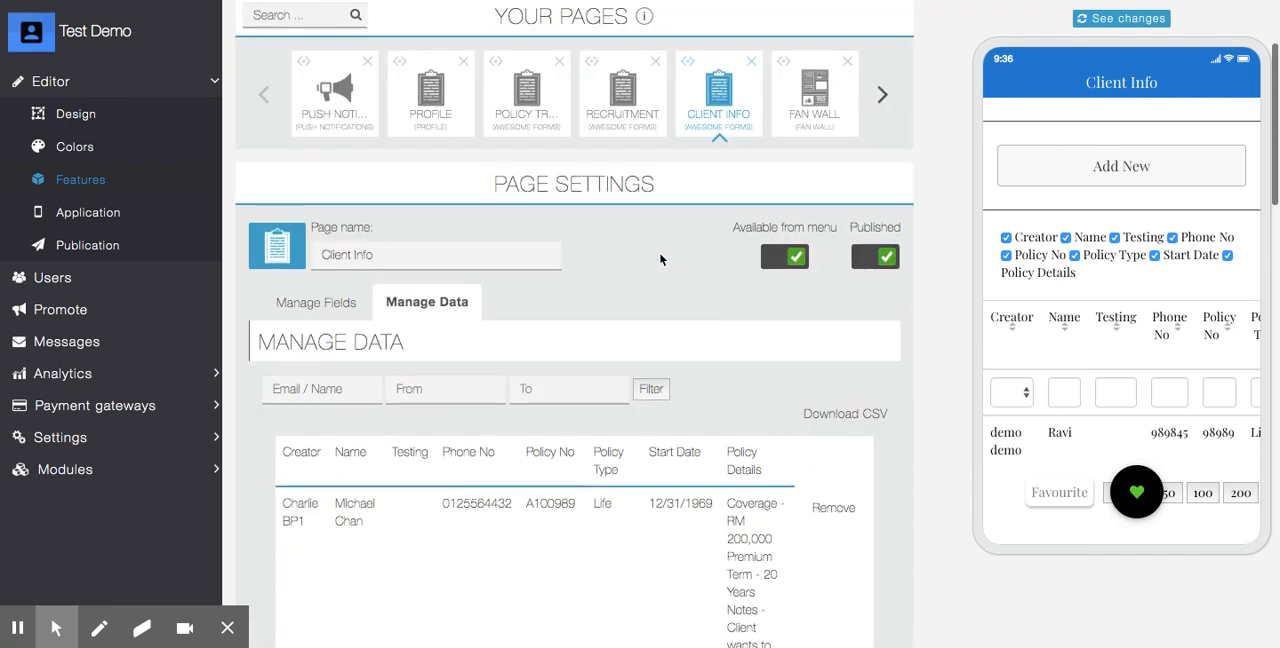
scroll(663, 254, "up", 2)
scroll(665, 300, "down", 2)
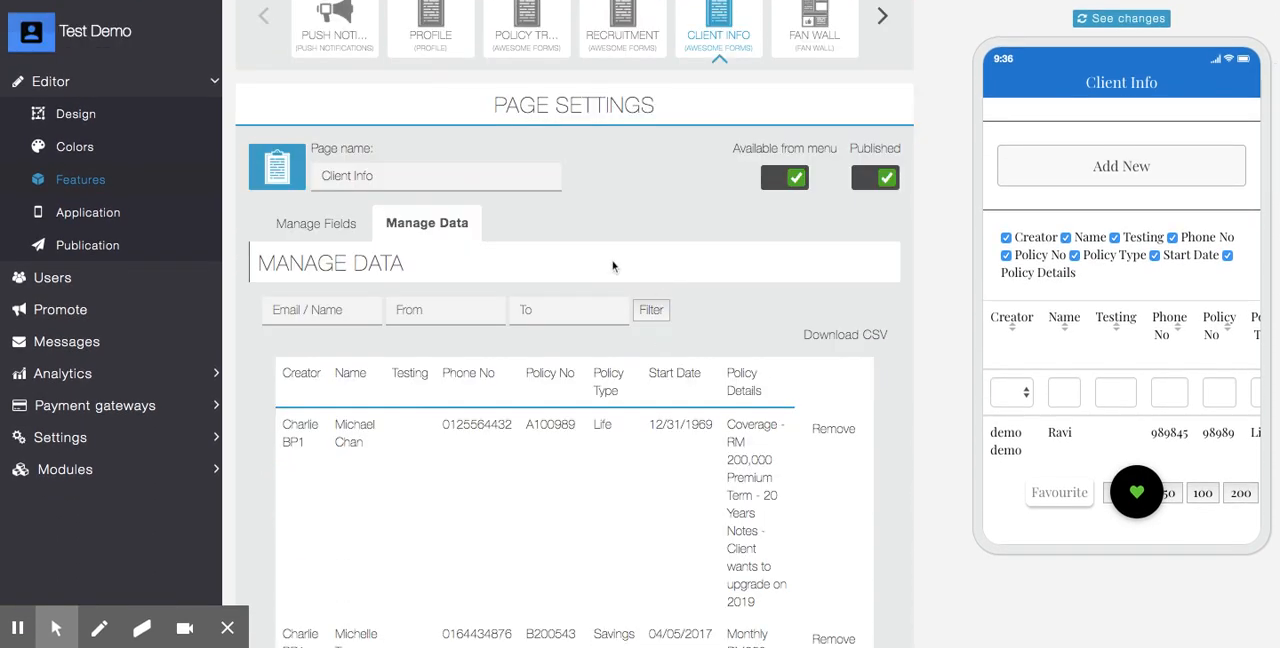
scroll(662, 312, "down", 3)
scroll(710, 330, "down", 2)
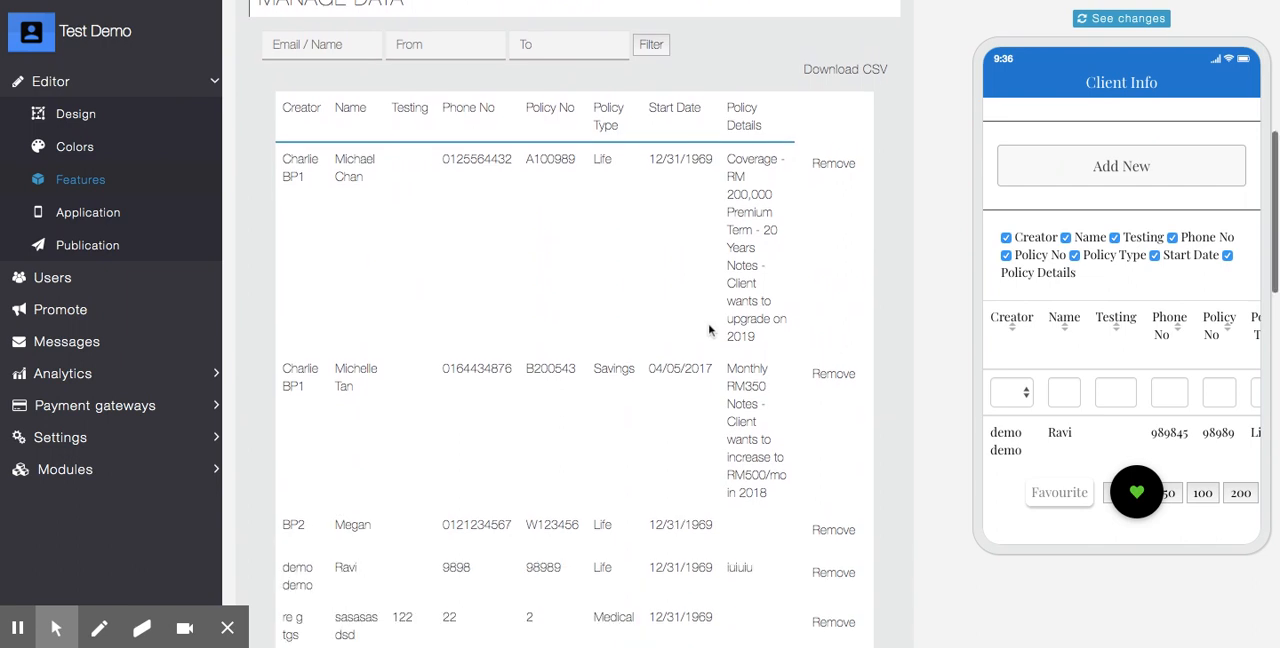
scroll(1018, 378, "down", 1)
scroll(1018, 378, "up", 1)
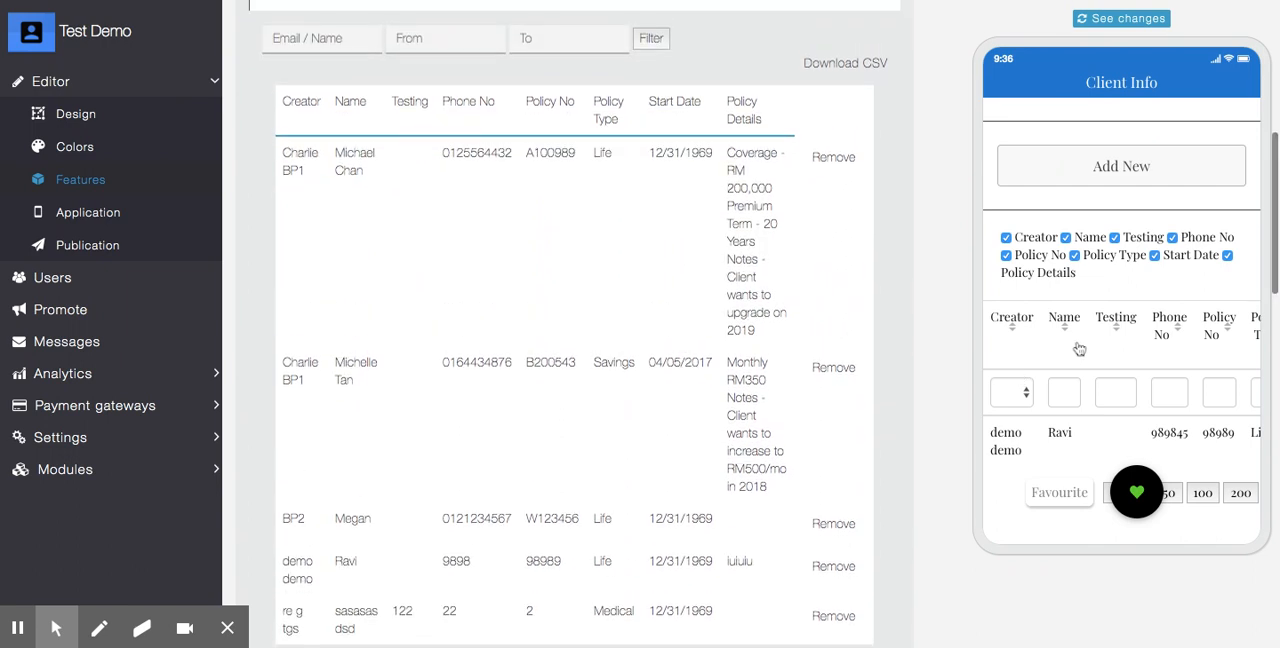
scroll(790, 400, "down", 2)
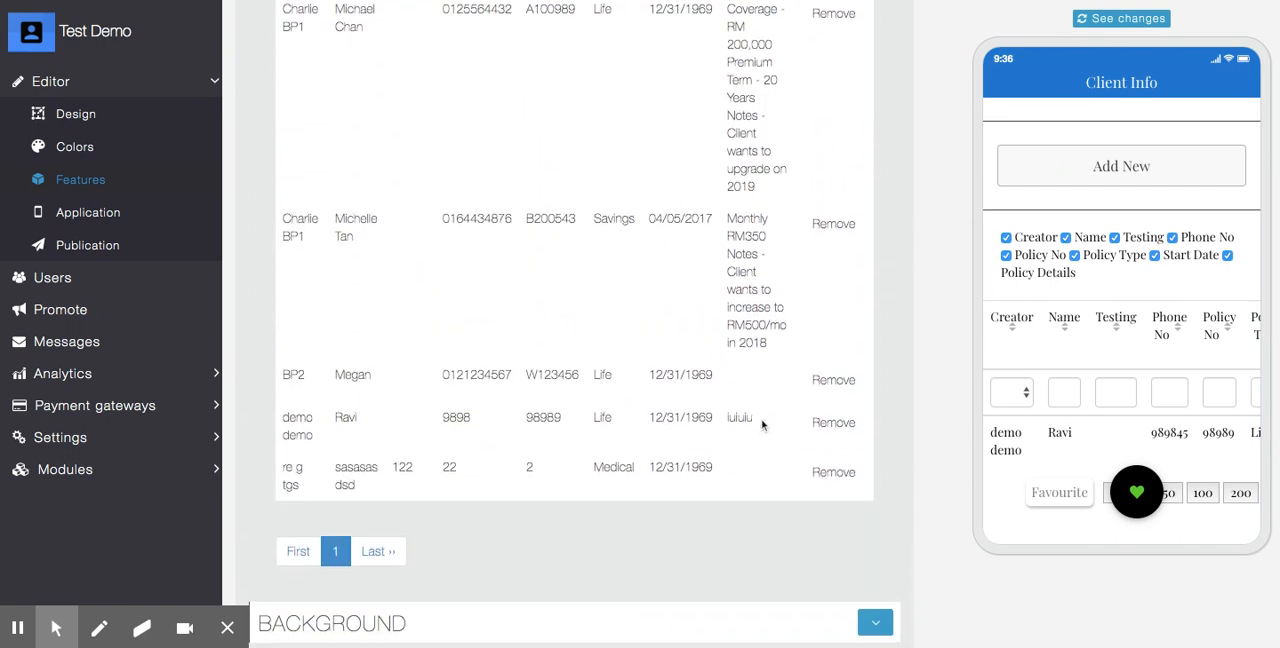
scroll(762, 425, "up", 1)
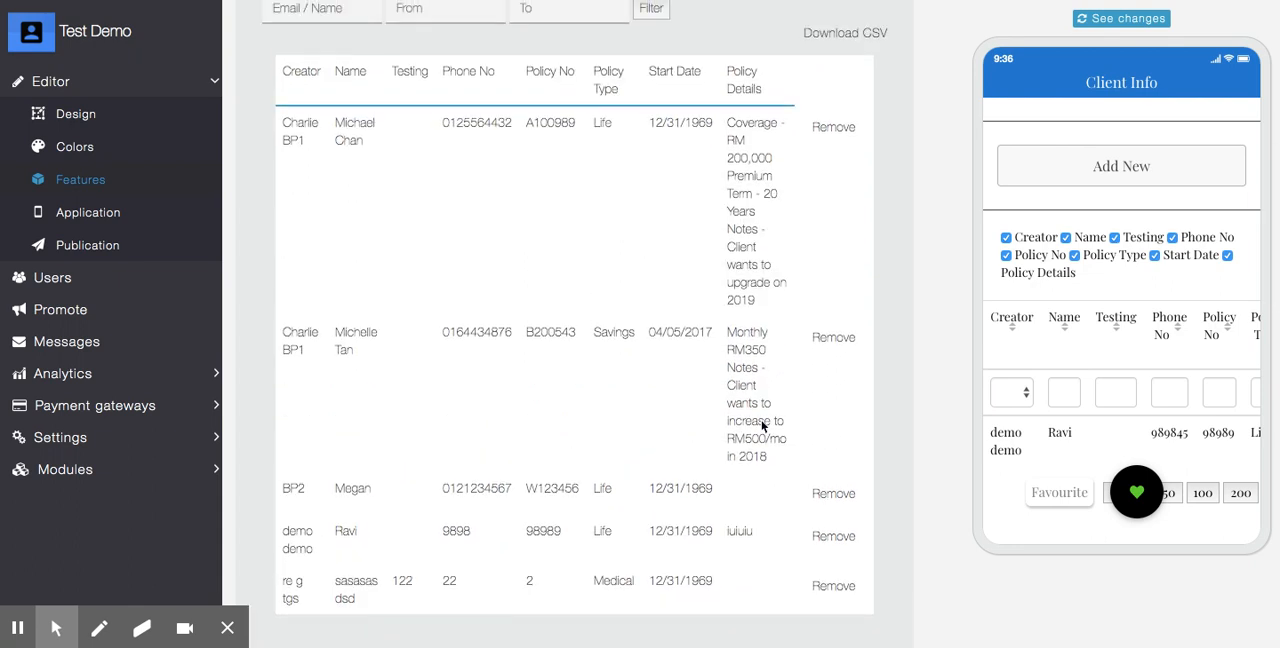